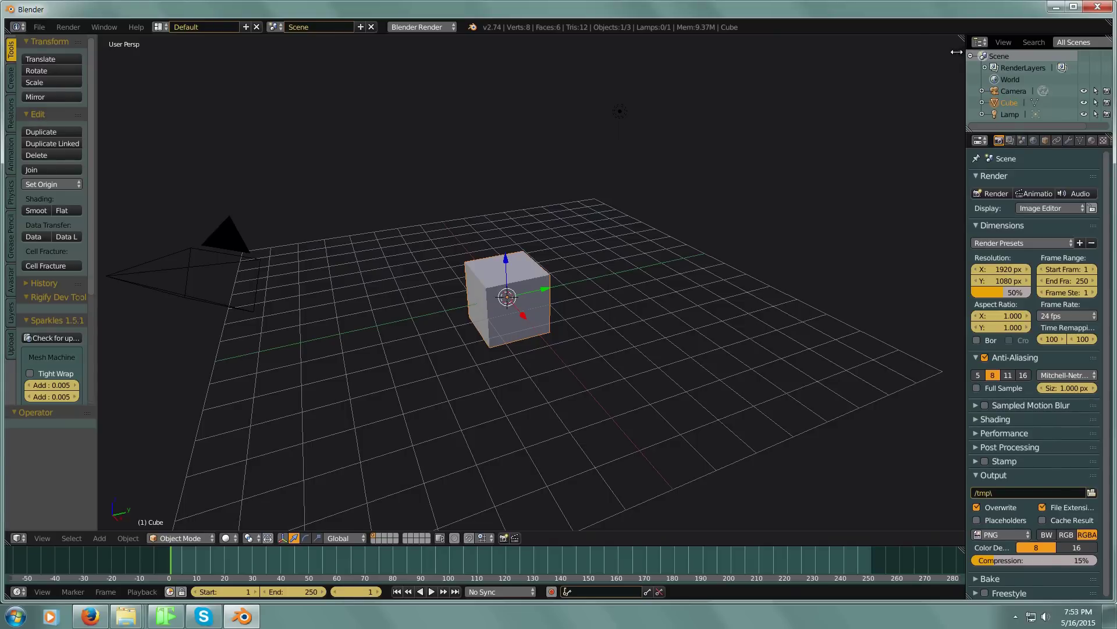
- Close the 3D view's transform and view properties panel, keeping the tool shelf visible on the left
{"action": "key", "text": "n"}
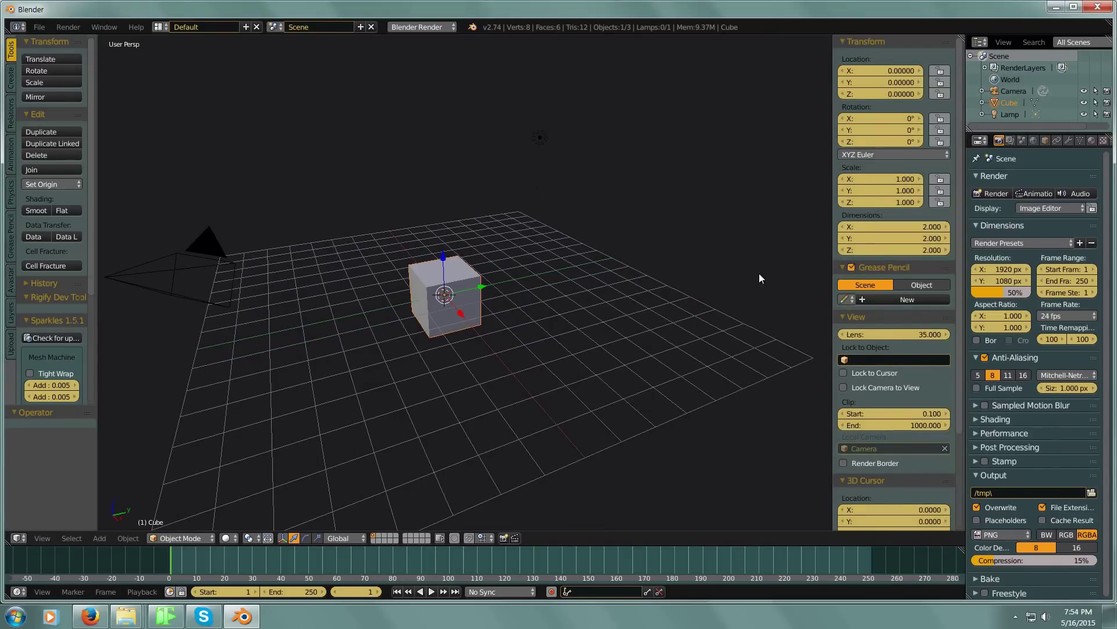
{"action": "scroll", "coordinate": [892, 277], "scroll_direction": "down", "scroll_amount": 4}
{"action": "scroll", "coordinate": [891, 353], "scroll_direction": "up", "scroll_amount": 4}
{"action": "key", "text": "n"}
{"action": "key", "text": "n"}
{"action": "key", "text": "n"}
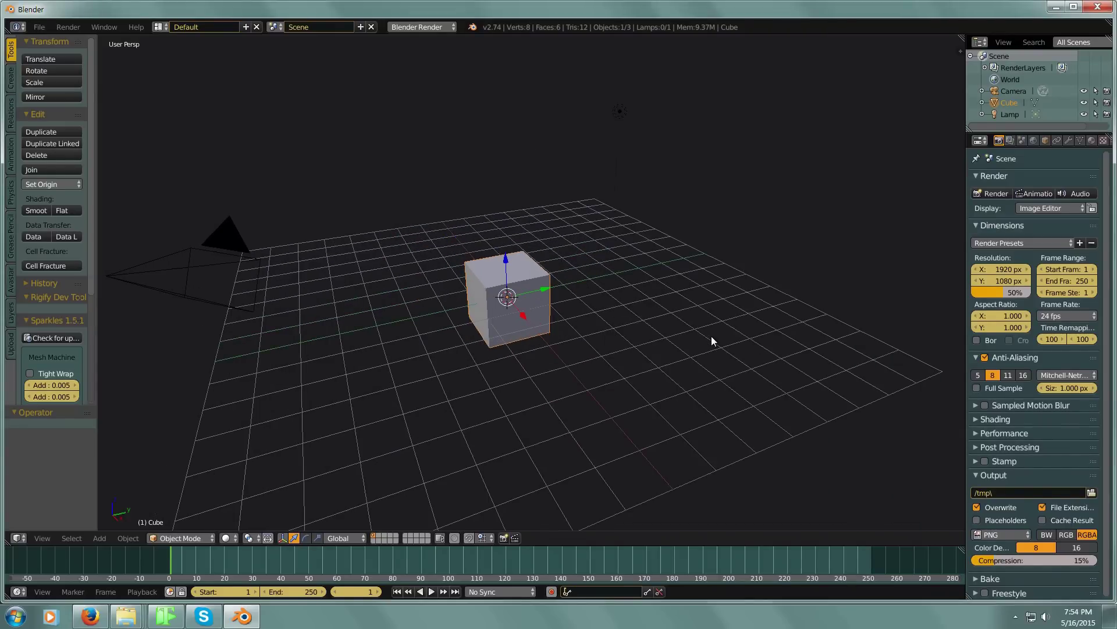
{"action": "key", "text": "n"}
{"action": "key", "text": "n"}
{"action": "key", "text": "t"}
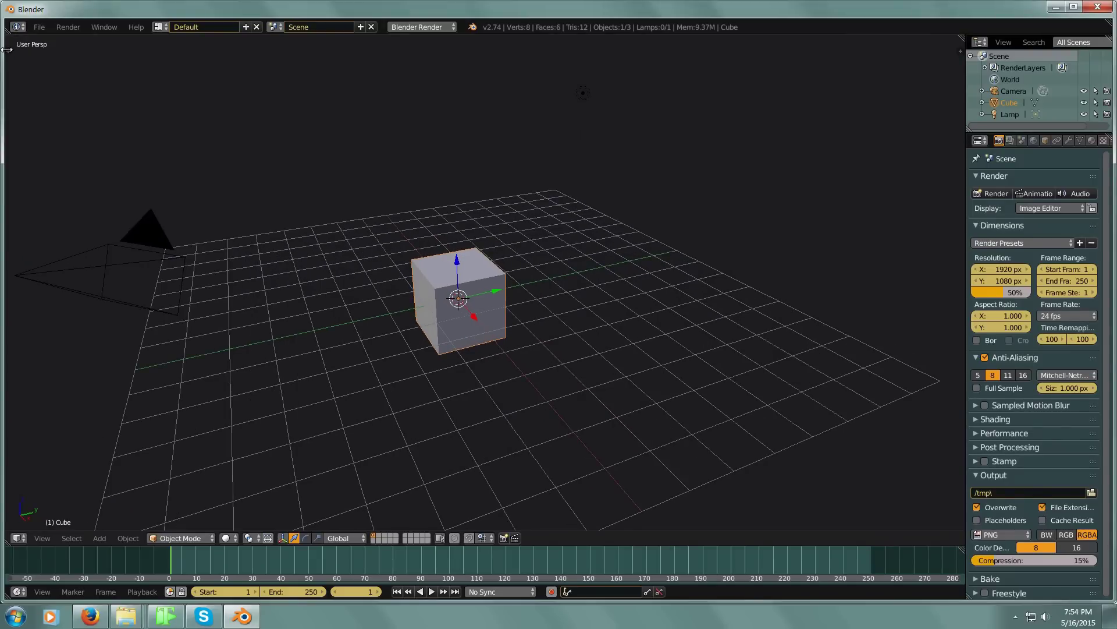
{"action": "left_click", "coordinate": [6, 49]}
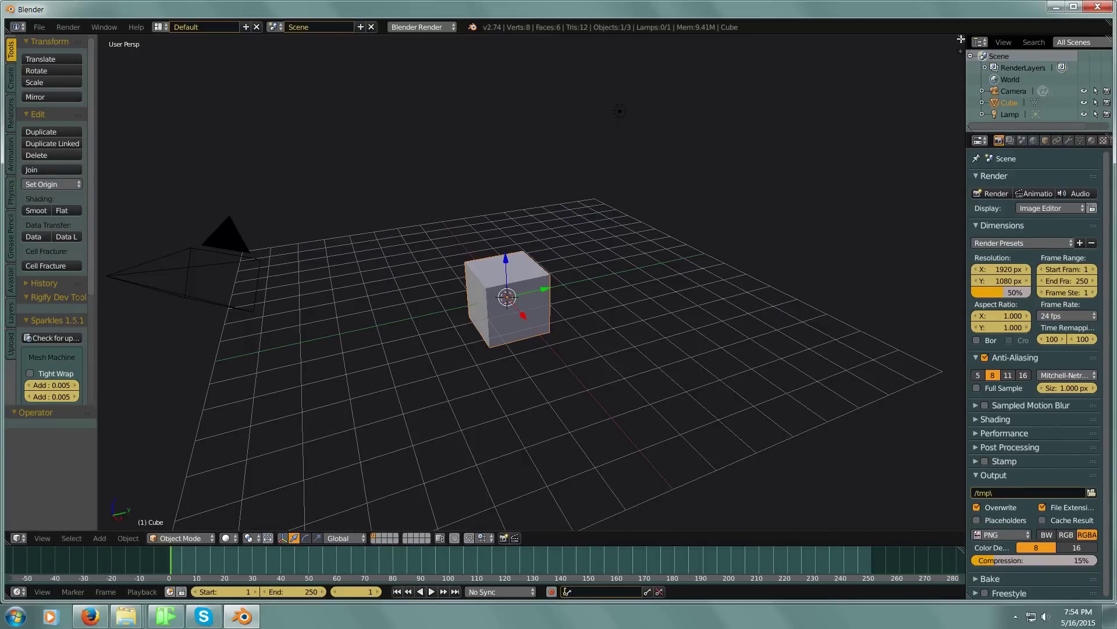
{"action": "left_click_drag", "start_coordinate": [961, 38], "coordinate": [380, 58]}
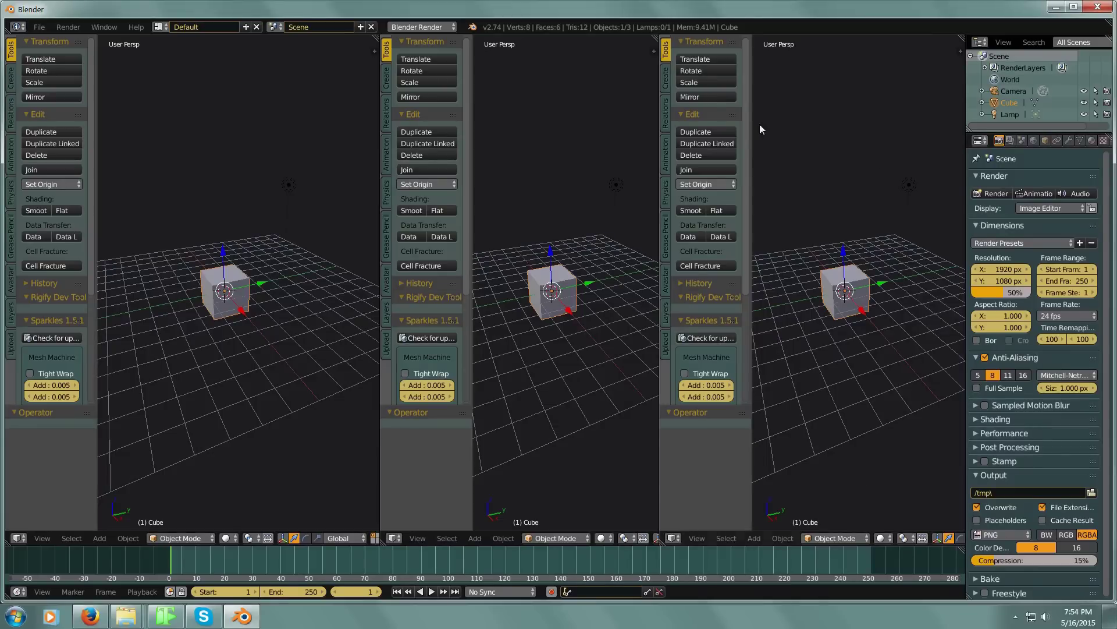
{"action": "left_click", "coordinate": [395, 538]}
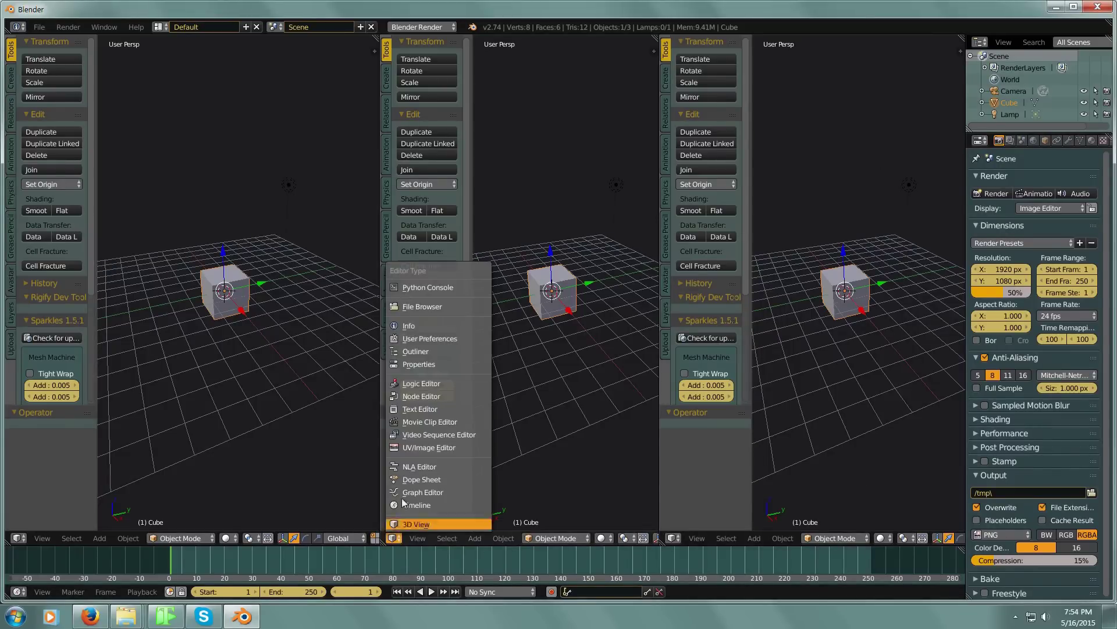
{"action": "right_click", "coordinate": [376, 69]}
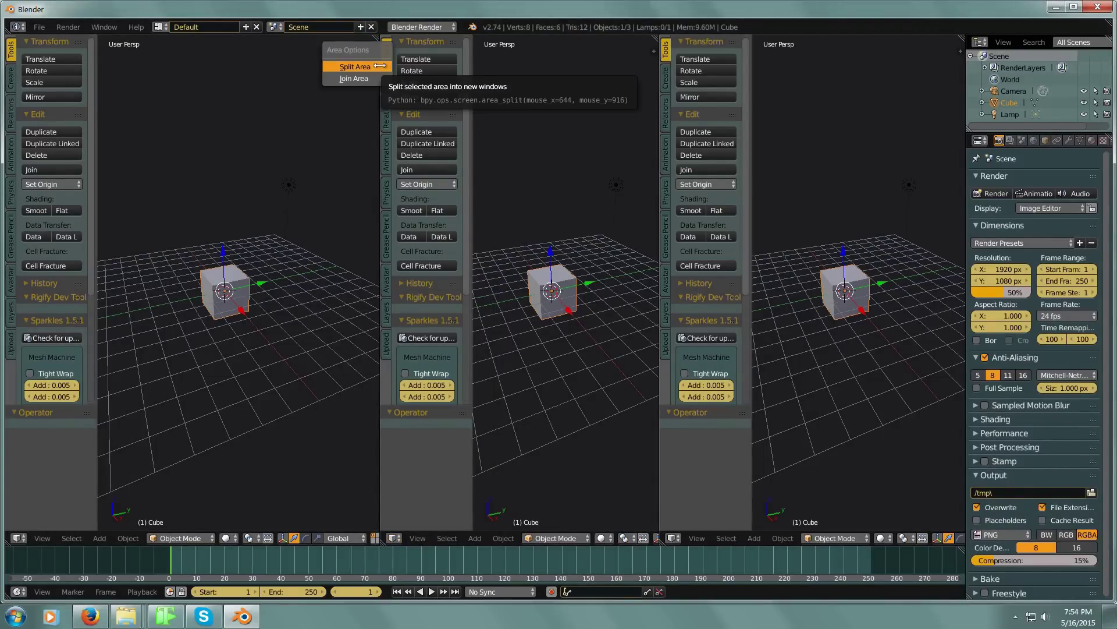
{"action": "right_click", "coordinate": [379, 222]}
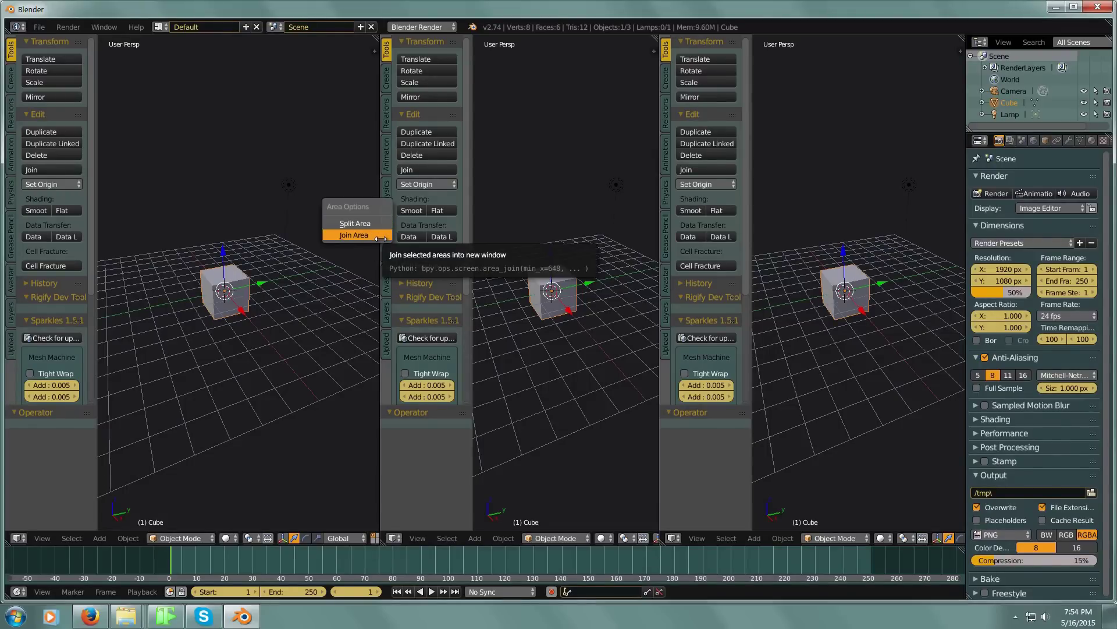
{"action": "left_click", "coordinate": [380, 236]}
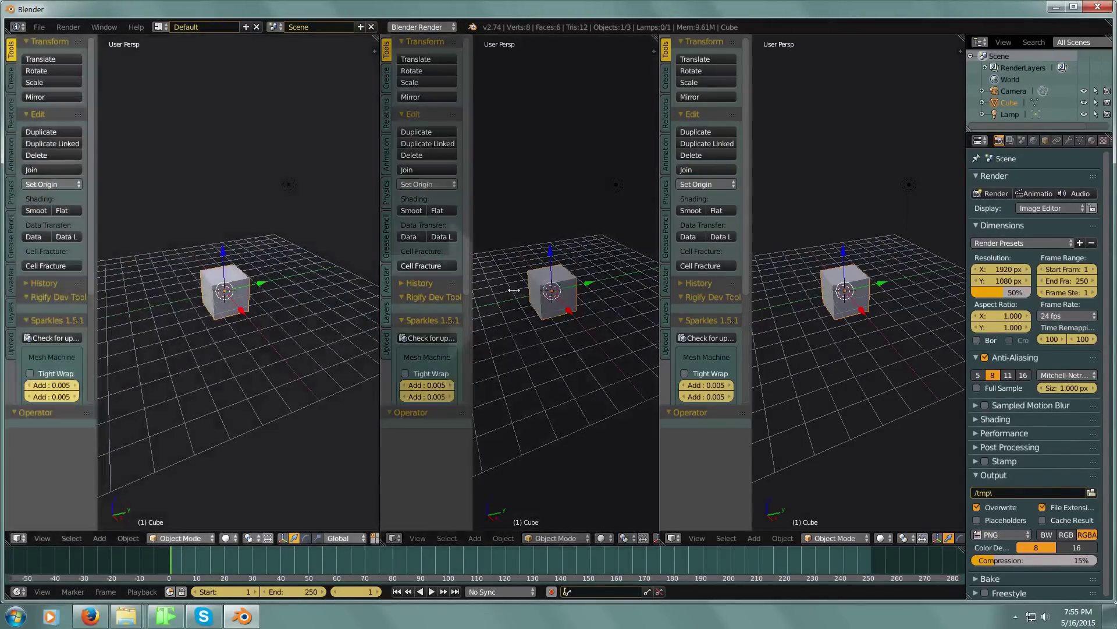
{"action": "left_click_drag", "start_coordinate": [514, 290], "coordinate": [539, 295]}
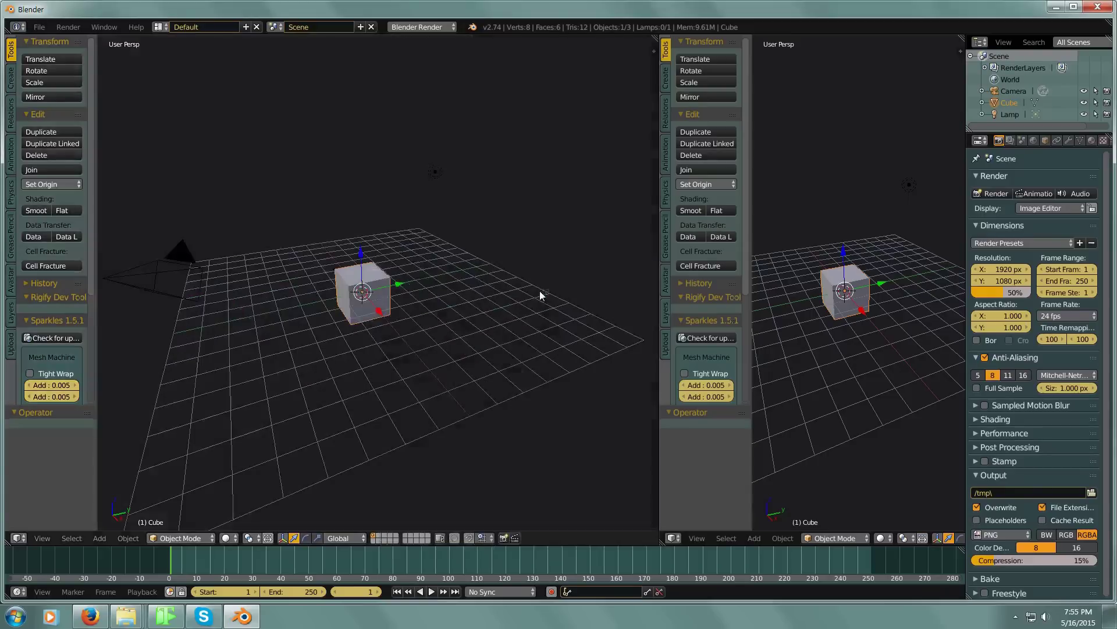
{"action": "right_click", "coordinate": [656, 178]}
{"action": "left_click", "coordinate": [653, 176]}
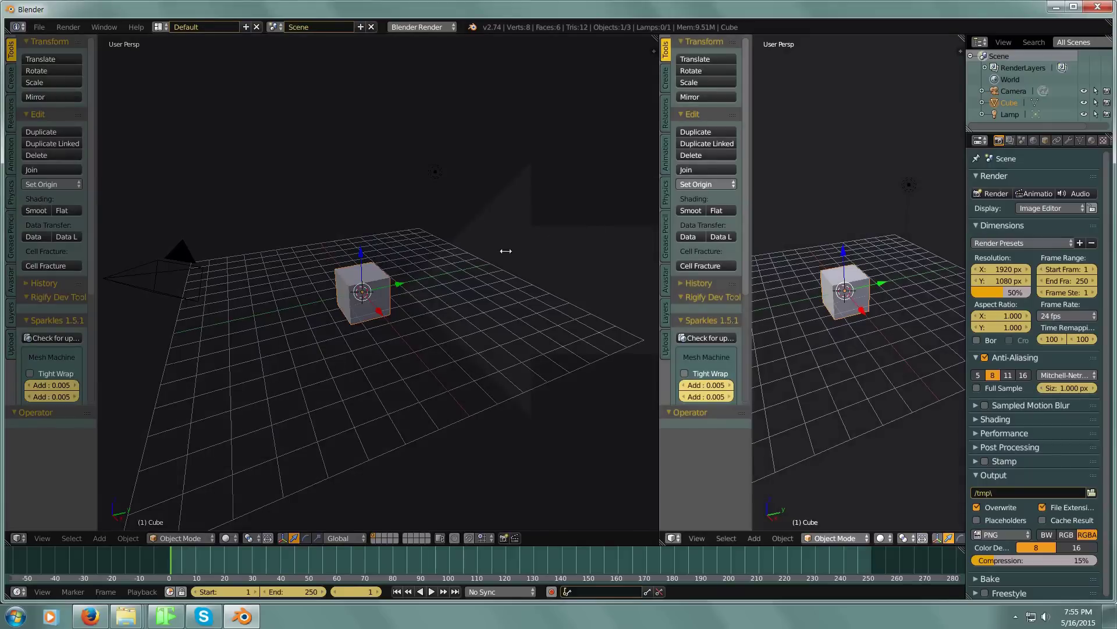
{"action": "left_click", "coordinate": [842, 274]}
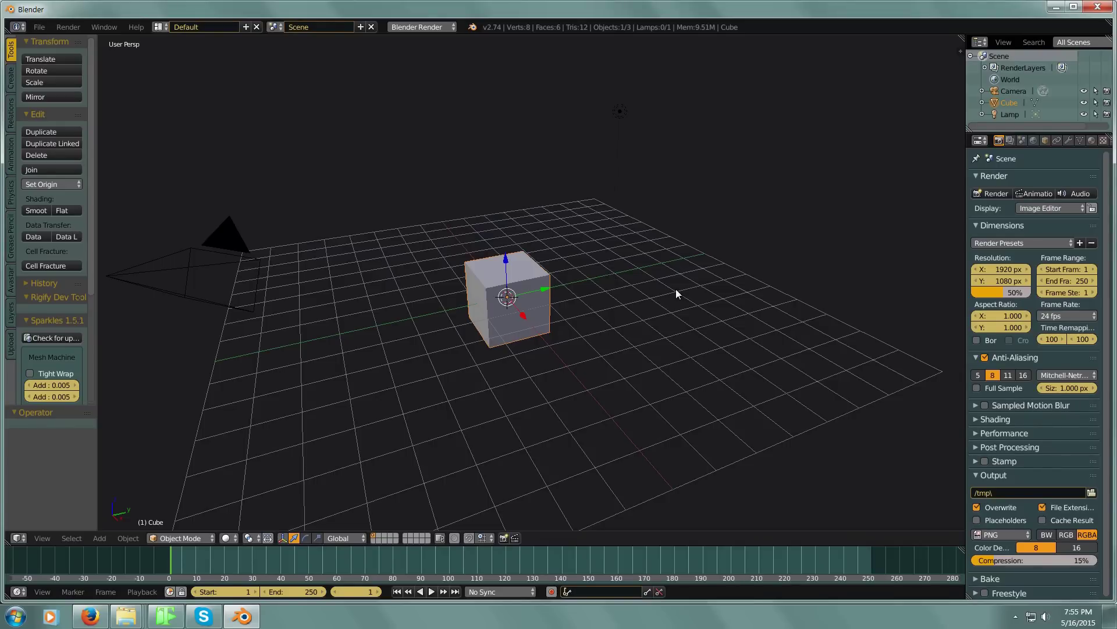
- Select the Animation.med screen layout and delete it, leaving the Animation layout active
{"action": "left_click", "coordinate": [160, 27]}
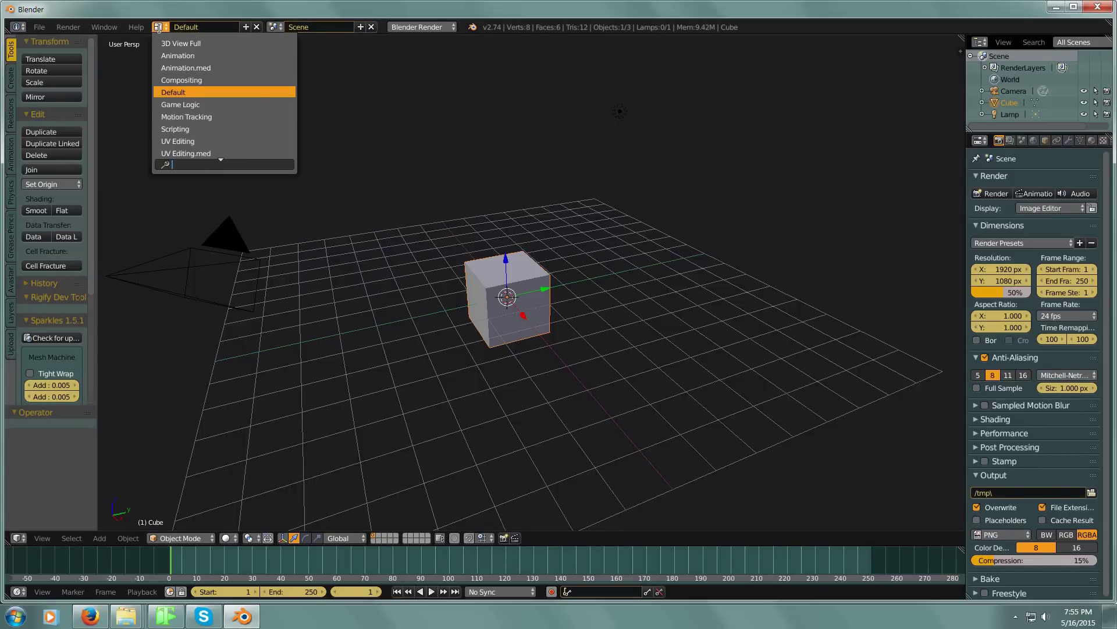
{"action": "left_click", "coordinate": [169, 68]}
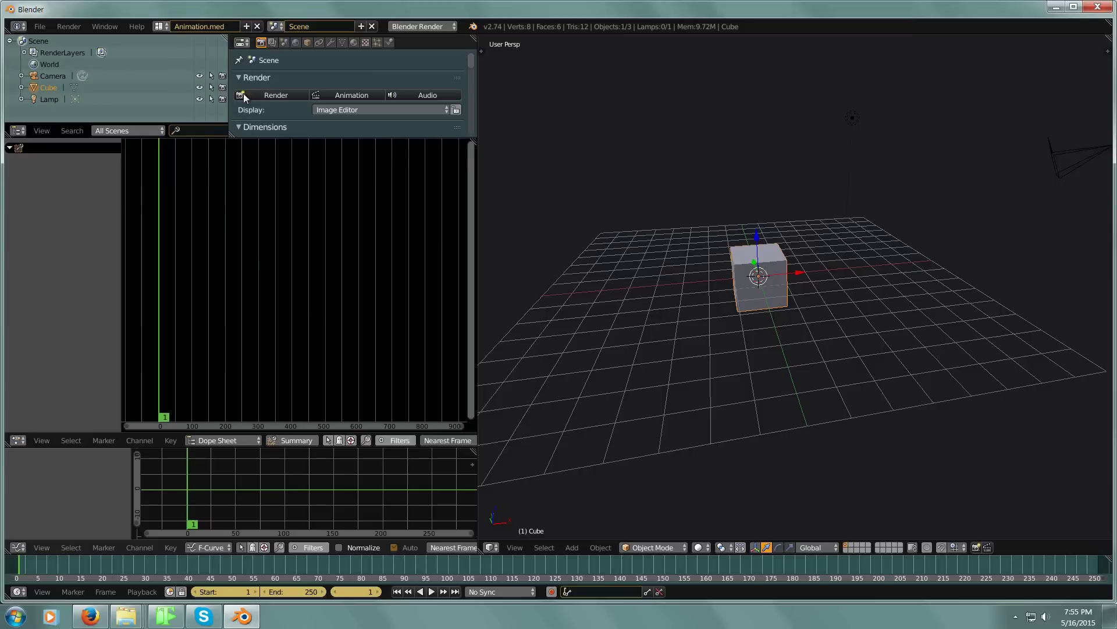
{"action": "left_click", "coordinate": [258, 26]}
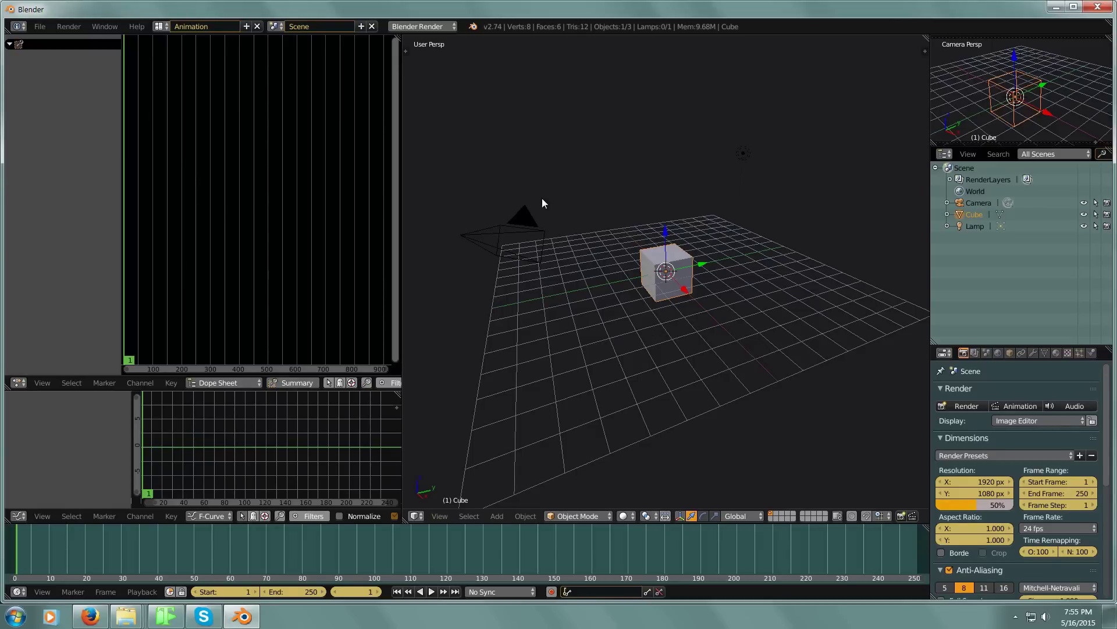
- Duplicate the Animation layout, rename the copy to Animation.med, and switch back to Animation
{"action": "left_click", "coordinate": [247, 27]}
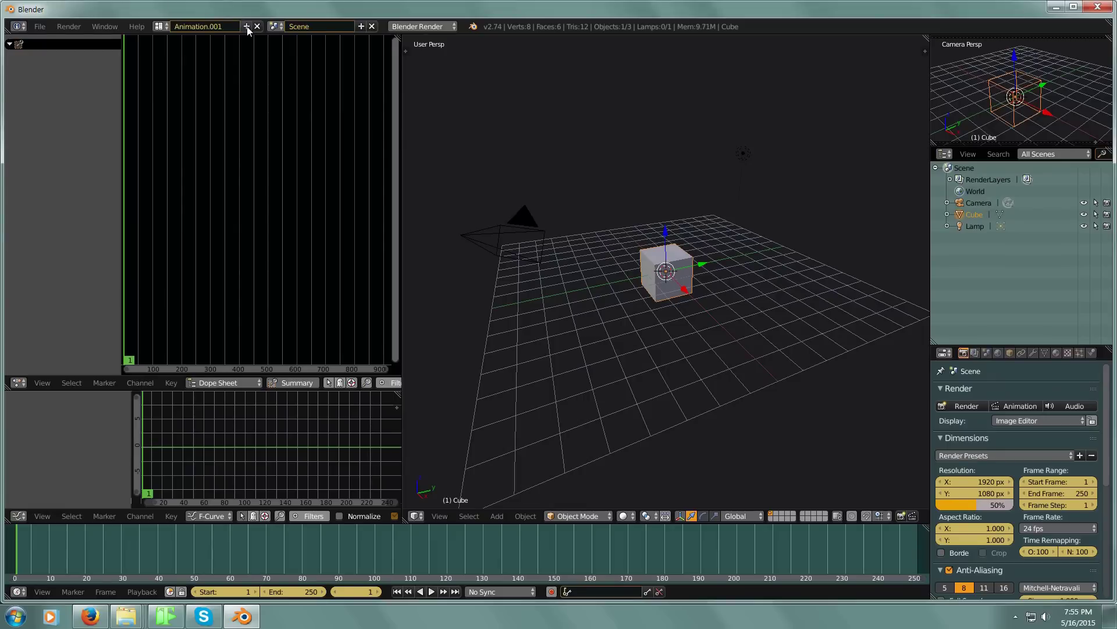
{"action": "left_click", "coordinate": [228, 26]}
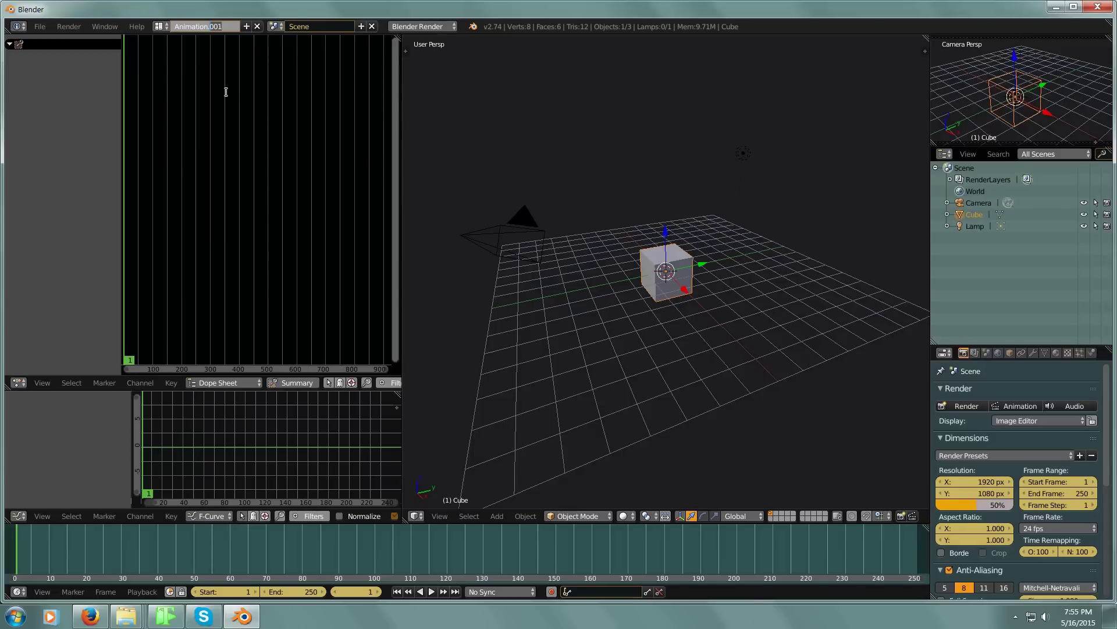
{"action": "type", "text": "med"}
{"action": "key", "text": "Return"}
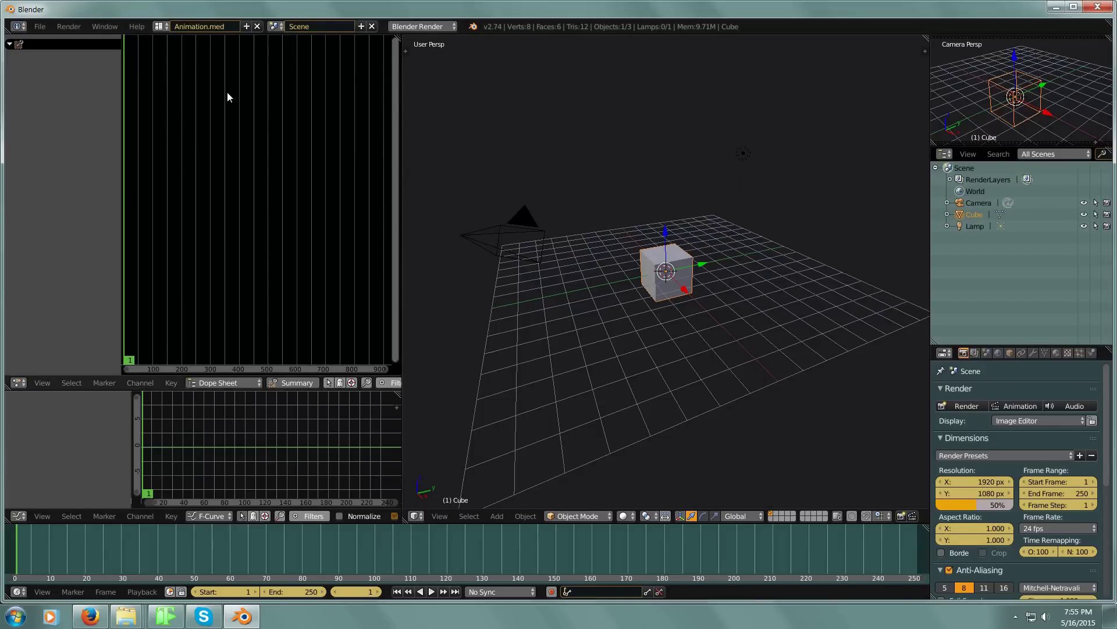
{"action": "left_click", "coordinate": [159, 27]}
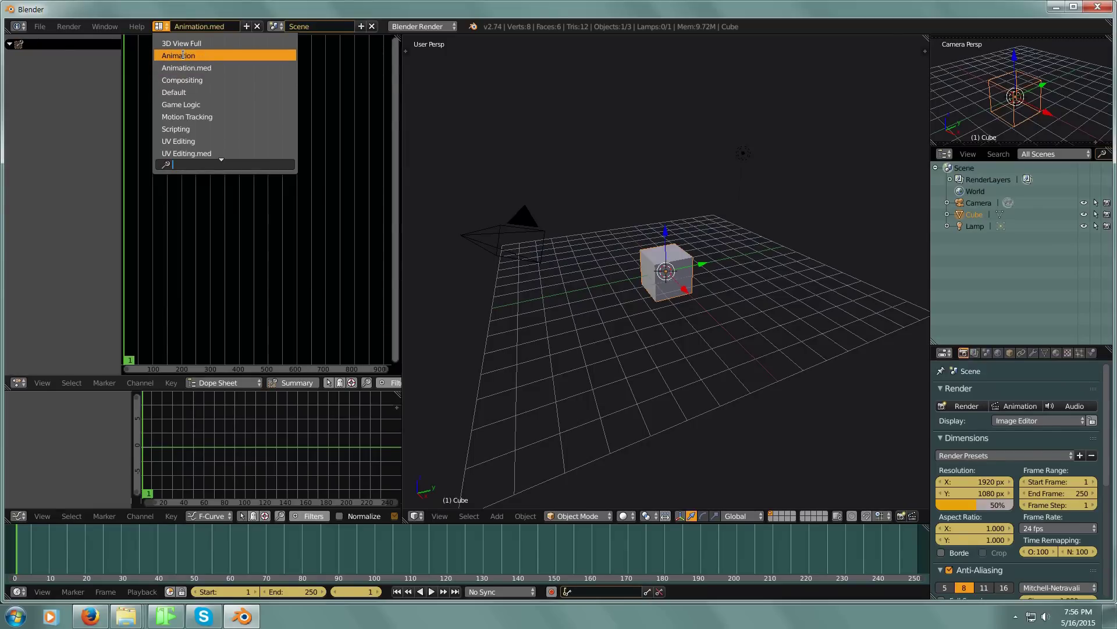
{"action": "left_click", "coordinate": [183, 56]}
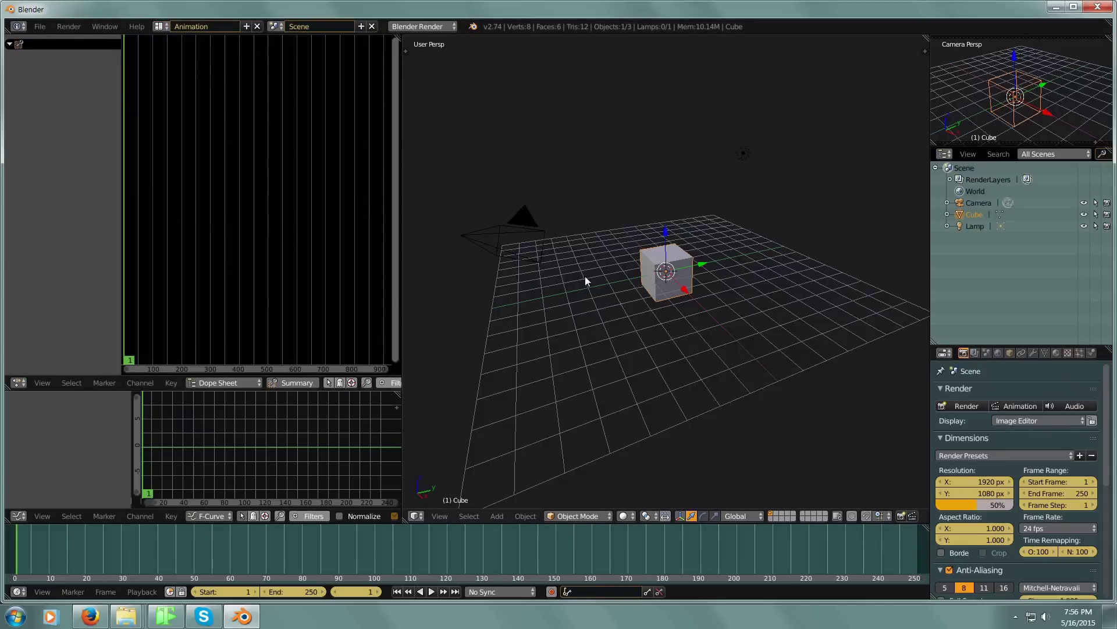
{"action": "left_click", "coordinate": [159, 27]}
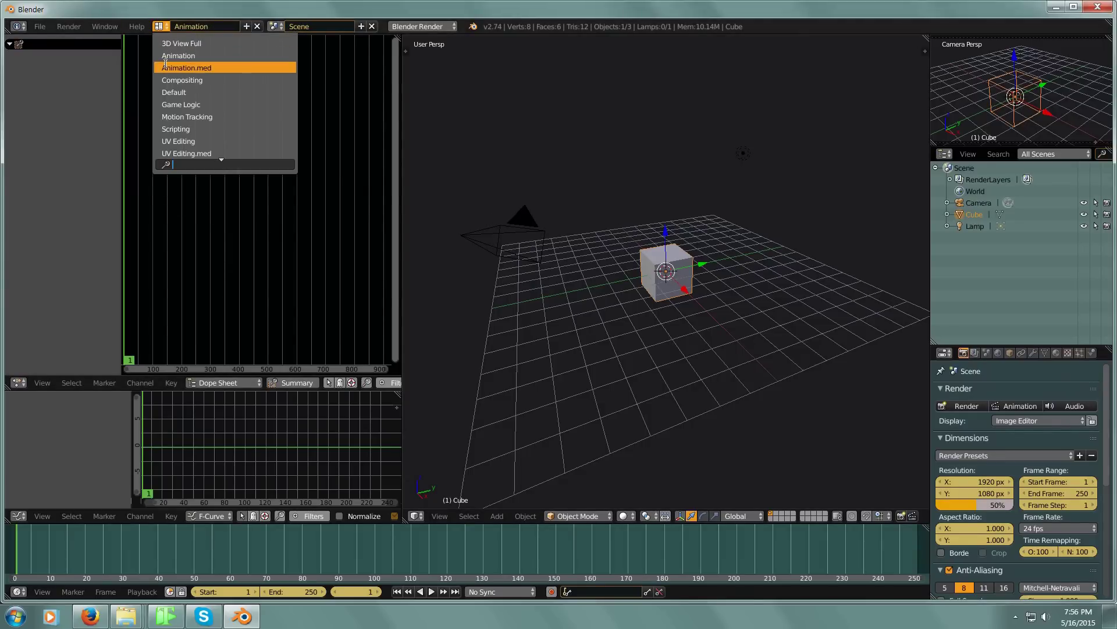
- Switch to Animation.med and merge the outliner and camera view into the properties area
{"action": "left_click", "coordinate": [166, 65]}
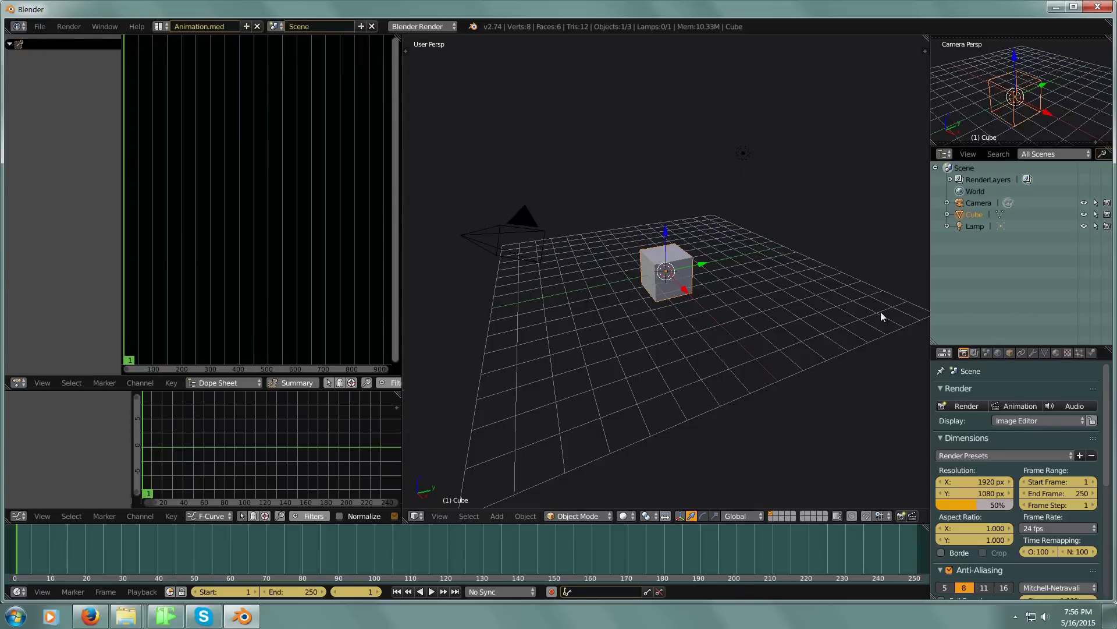
{"action": "right_click", "coordinate": [1017, 347]}
{"action": "left_click", "coordinate": [991, 345]}
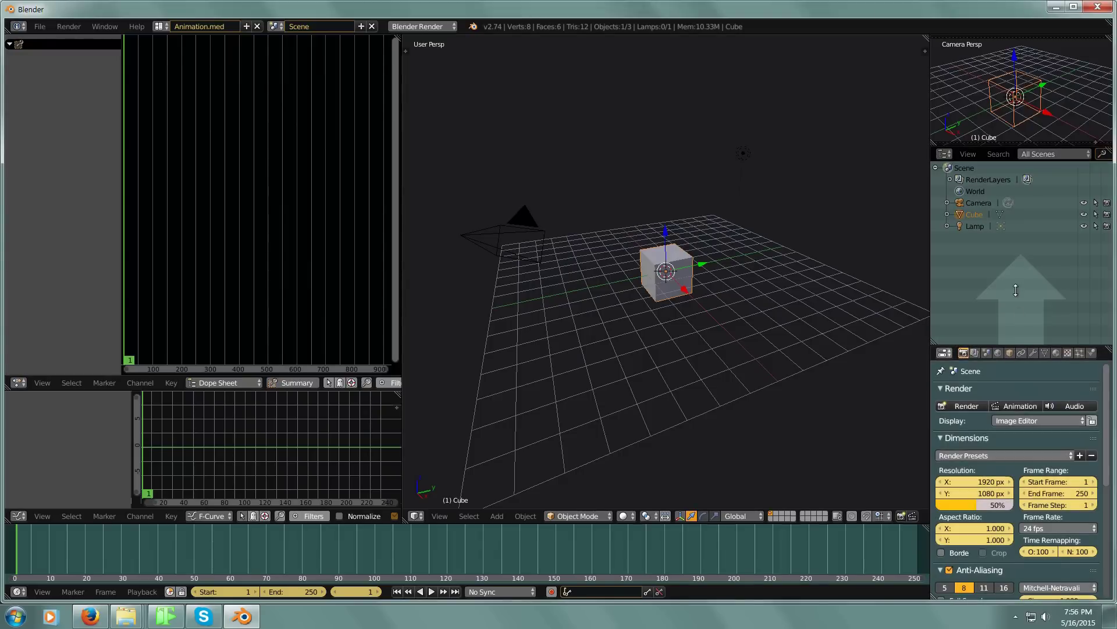
{"action": "left_click", "coordinate": [1023, 275]}
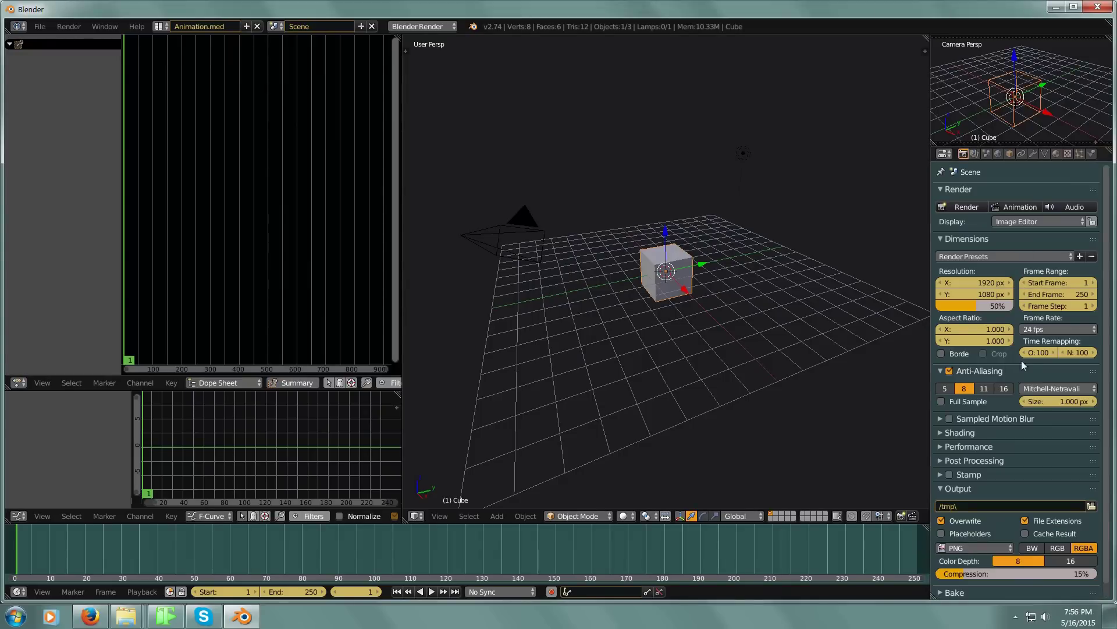
{"action": "right_click", "coordinate": [1007, 145]}
{"action": "key", "text": "Escape"}
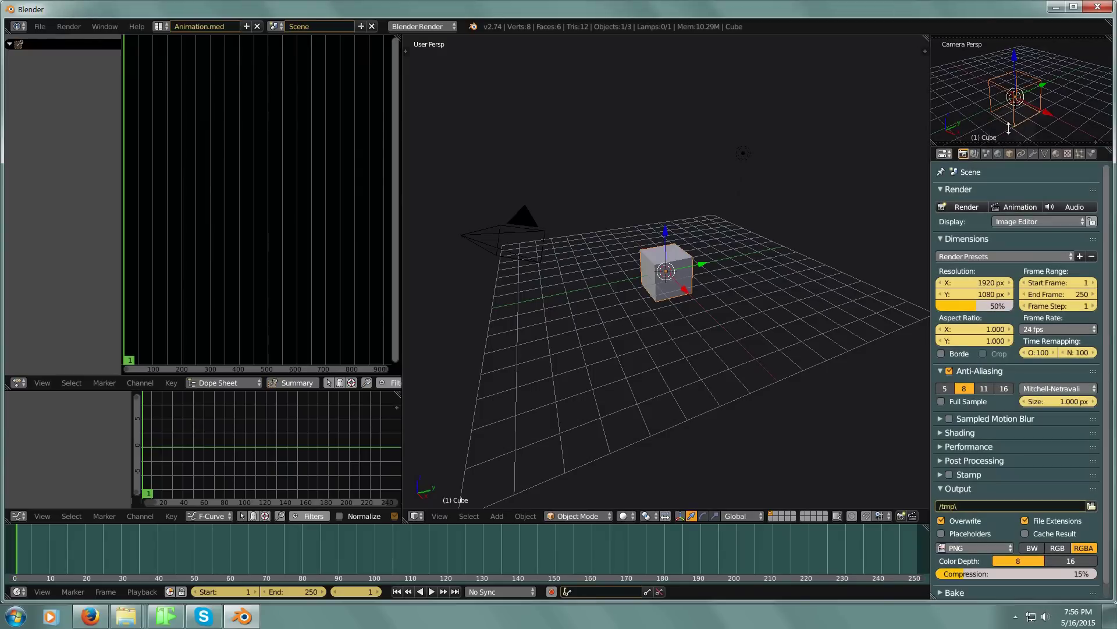
{"action": "left_click", "coordinate": [1009, 128]}
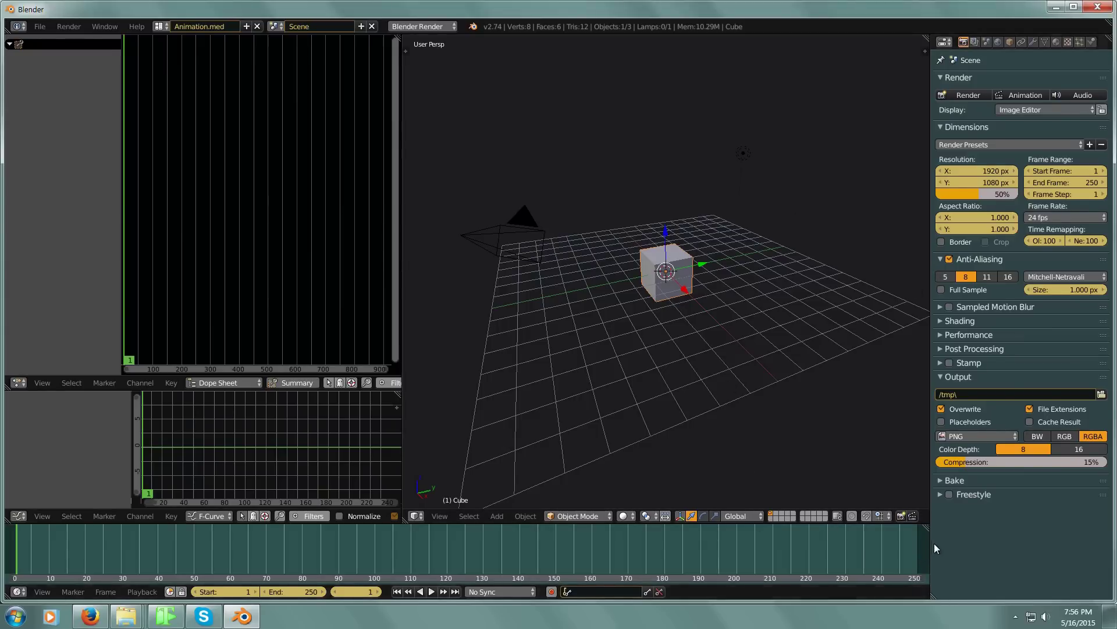
- Place the 3D cursor on the grid beside the cube
{"action": "right_click", "coordinate": [927, 334]}
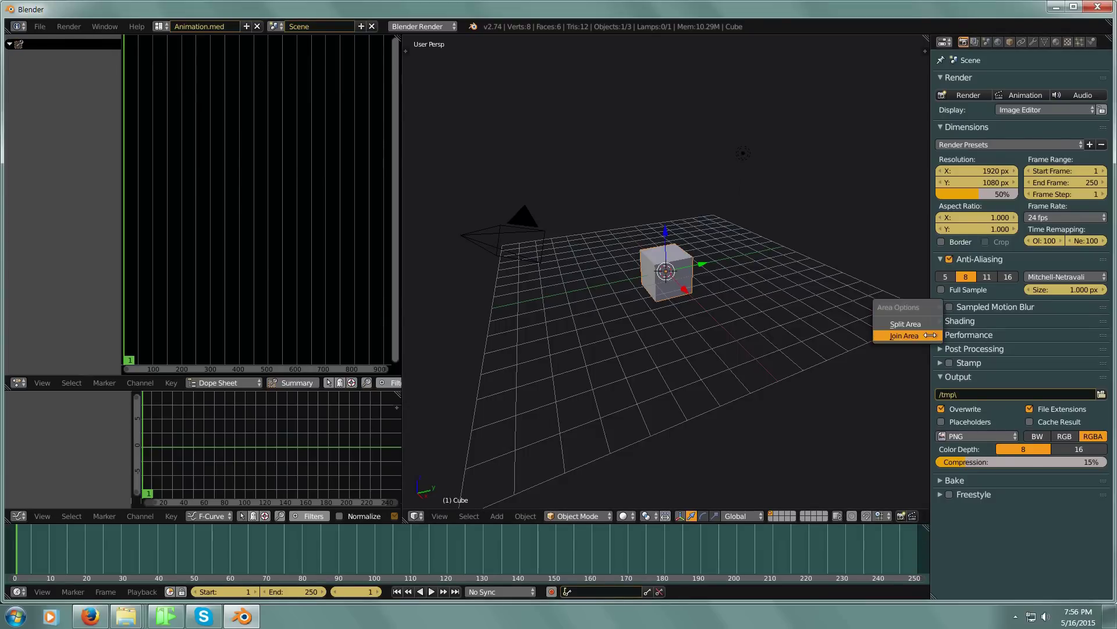
{"action": "left_click", "coordinate": [906, 336]}
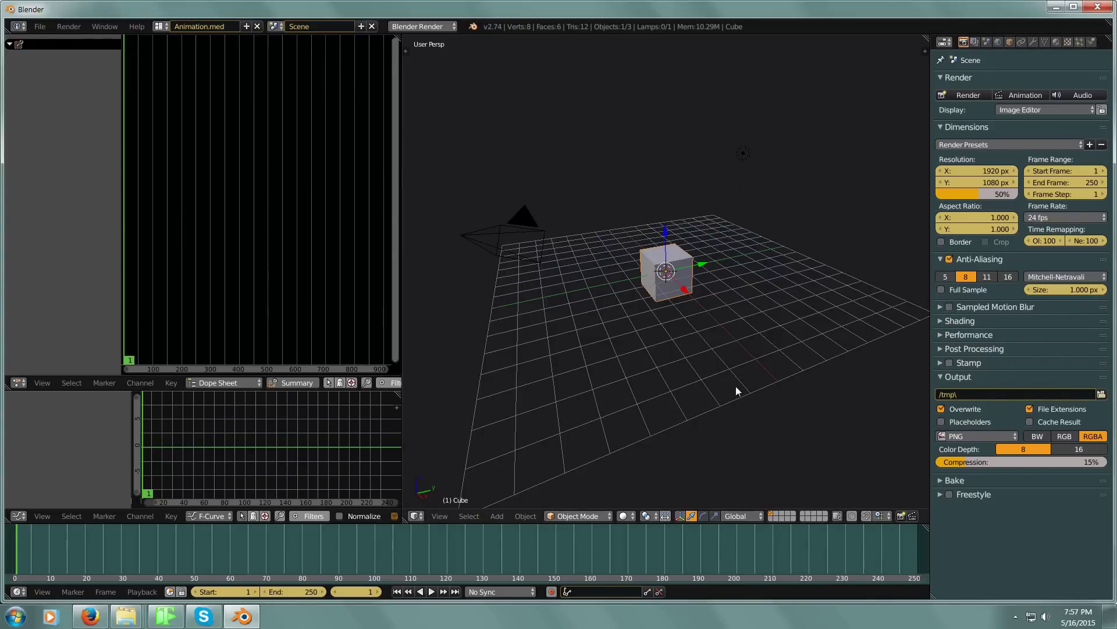
{"action": "left_click", "coordinate": [732, 341]}
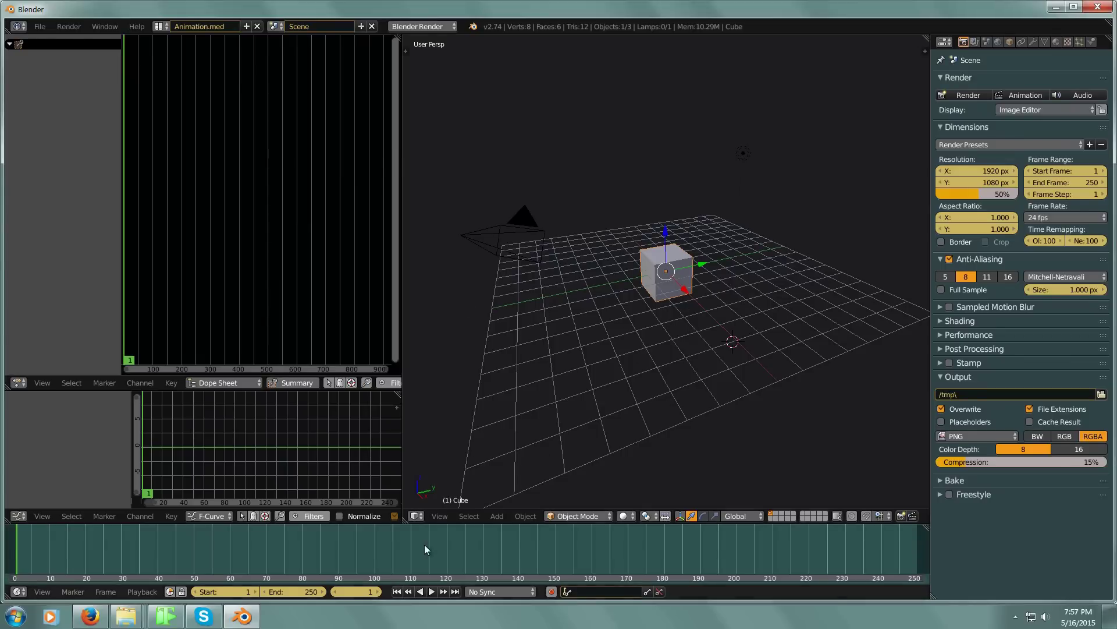
- Snap the 3D cursor back to the scene centre with Object > Snap > Cursor to Center
{"action": "left_click", "coordinate": [523, 517]}
{"action": "mouse_move", "coordinate": [538, 415]}
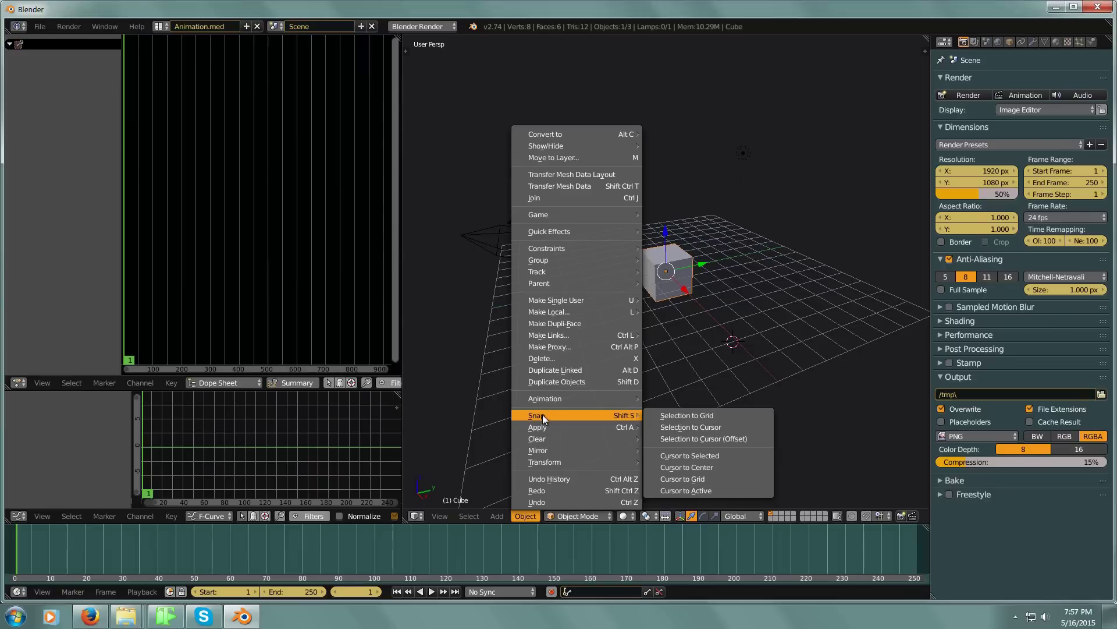
{"action": "left_click", "coordinate": [687, 466]}
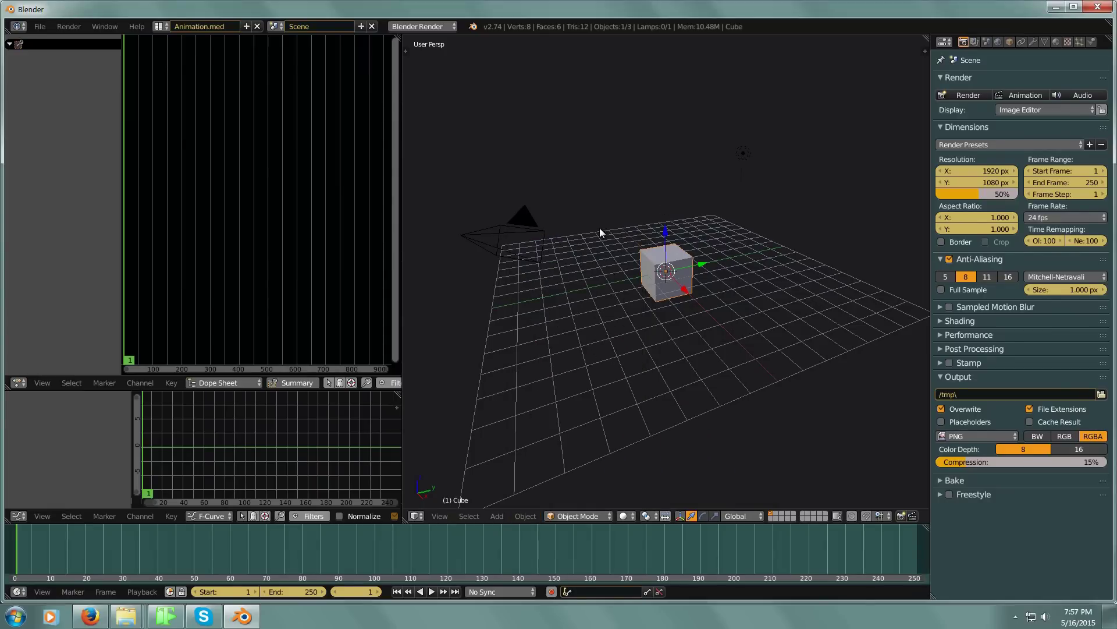
- Join the Dope Sheet into the Graph Editor, then the Graph Editor into the 3D view
{"action": "right_click", "coordinate": [171, 385]}
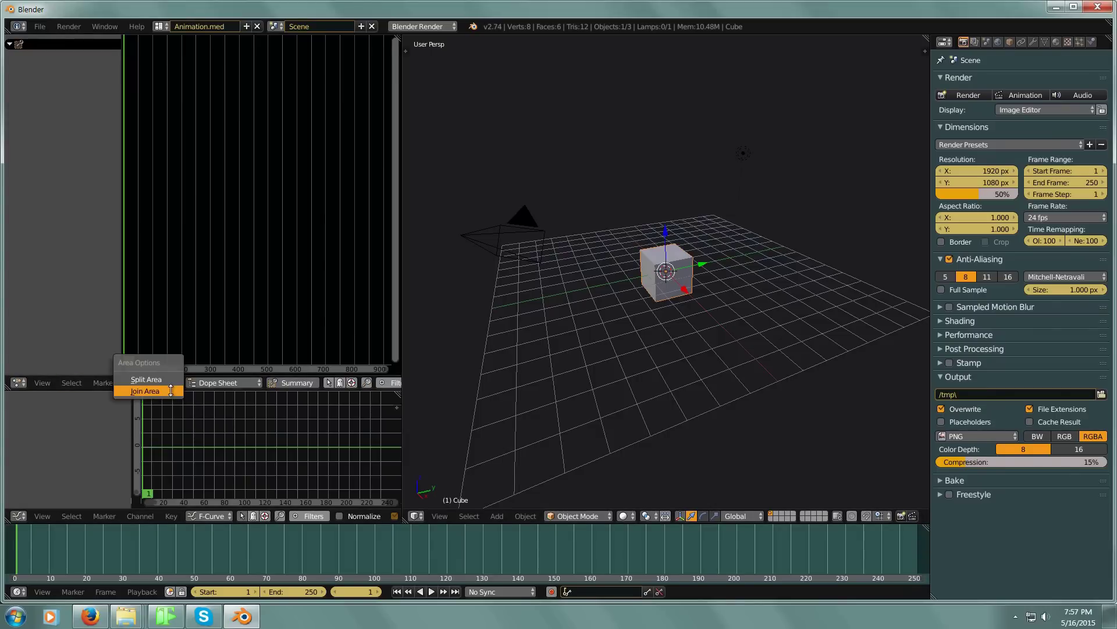
{"action": "left_click", "coordinate": [171, 385]}
{"action": "left_click", "coordinate": [180, 326]}
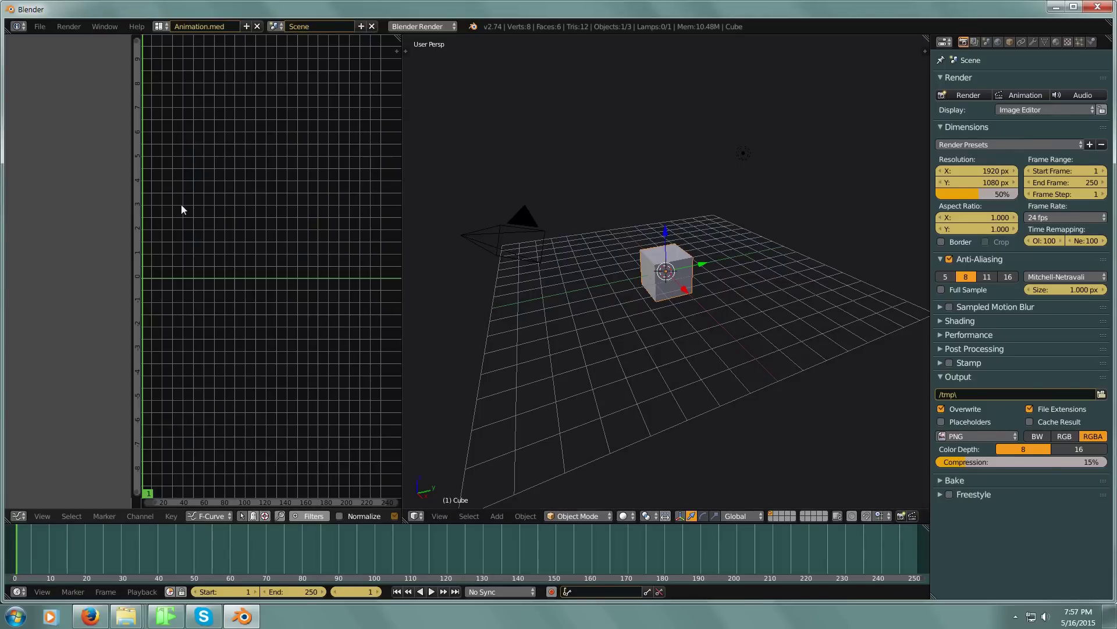
{"action": "right_click", "coordinate": [402, 202]}
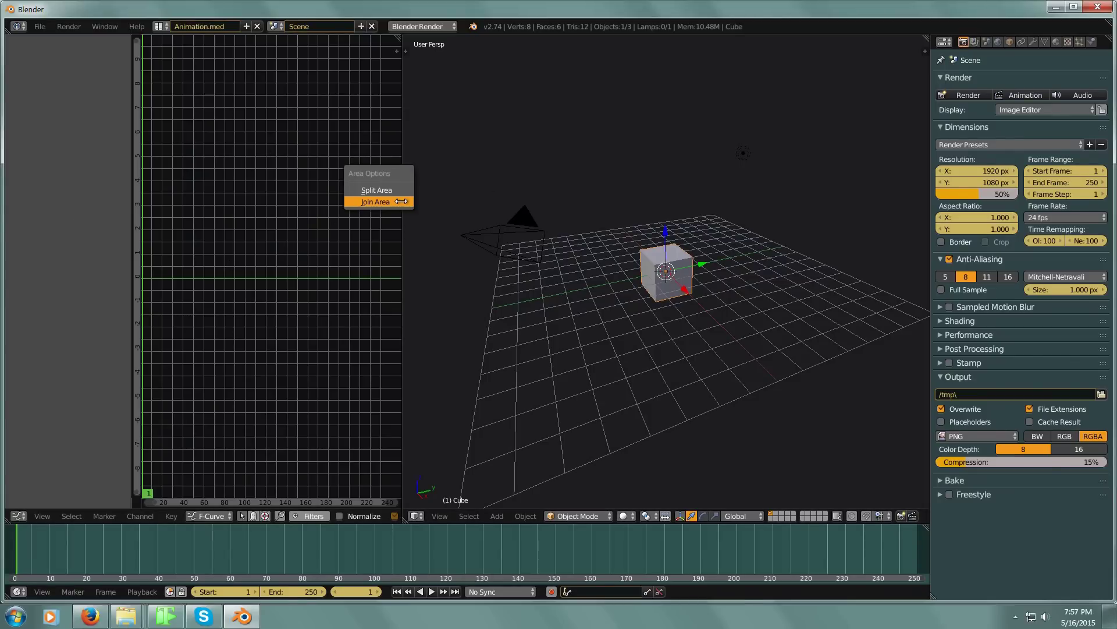
{"action": "left_click", "coordinate": [401, 202]}
{"action": "left_click", "coordinate": [284, 207]}
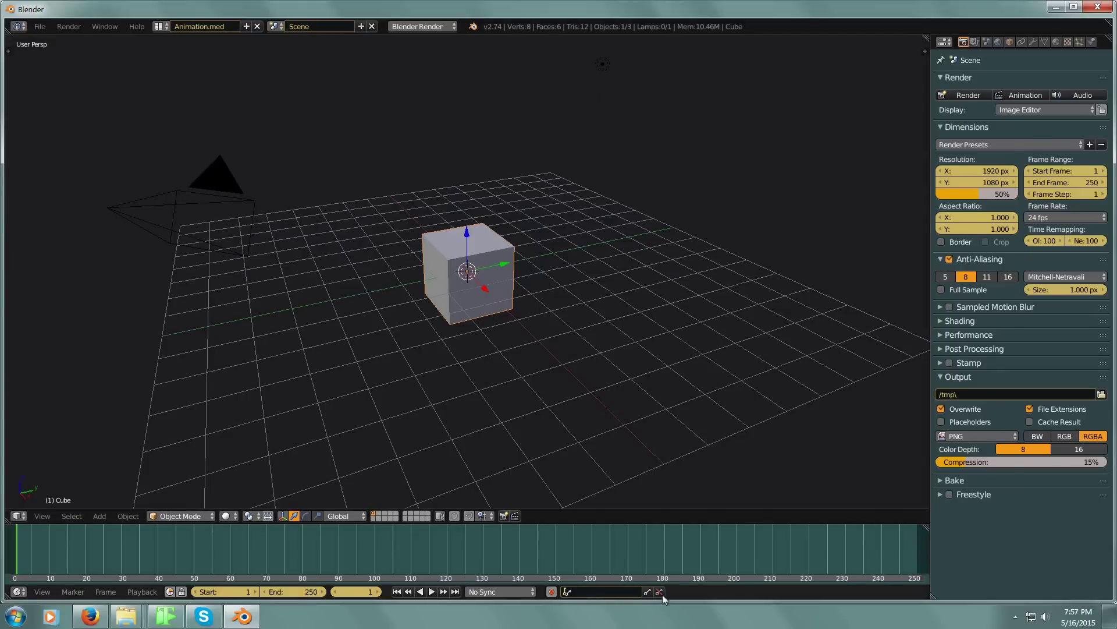
- Merge the timeline and the properties editor into the 3D view, leaving one full-window view
{"action": "right_click", "coordinate": [658, 523]}
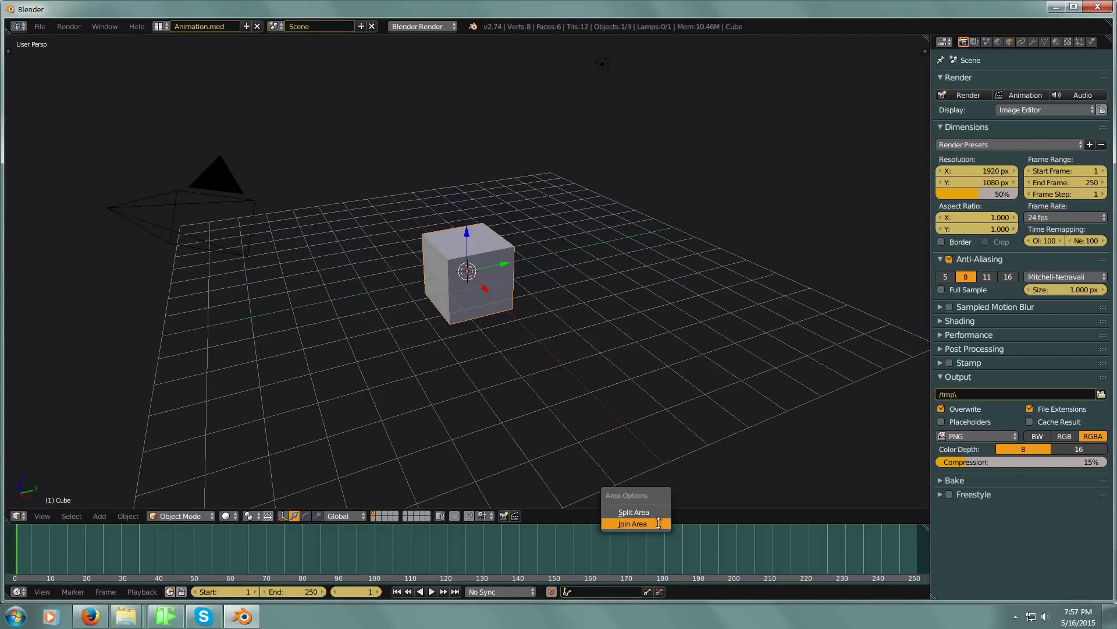
{"action": "left_click", "coordinate": [659, 522]}
{"action": "left_click", "coordinate": [658, 542]}
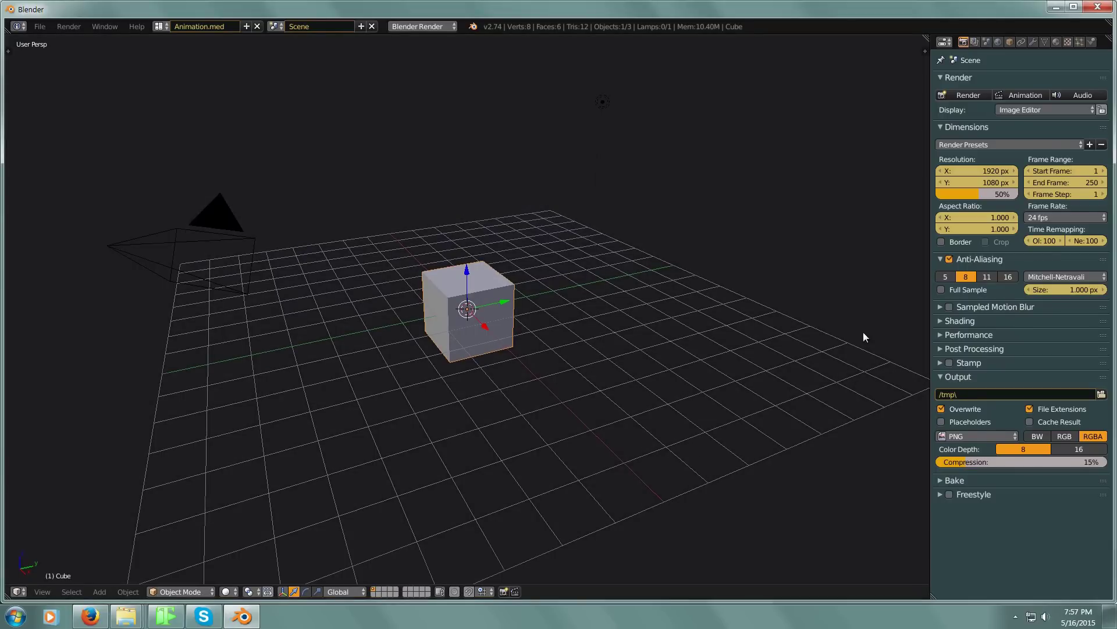
{"action": "right_click", "coordinate": [928, 250]}
{"action": "left_click", "coordinate": [926, 249]}
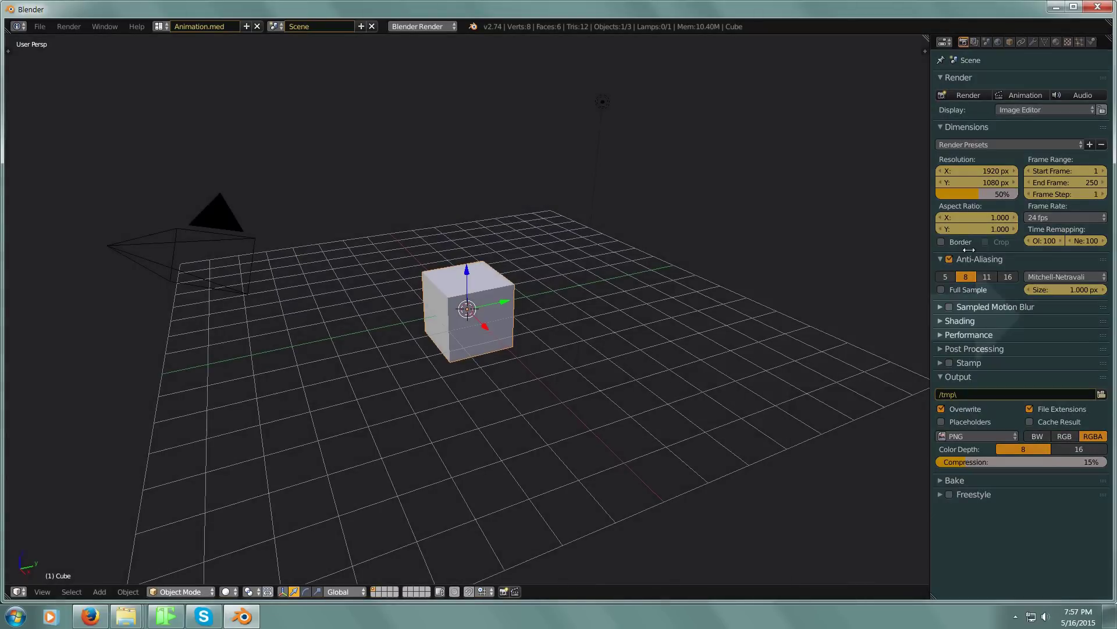
{"action": "left_click", "coordinate": [970, 254]}
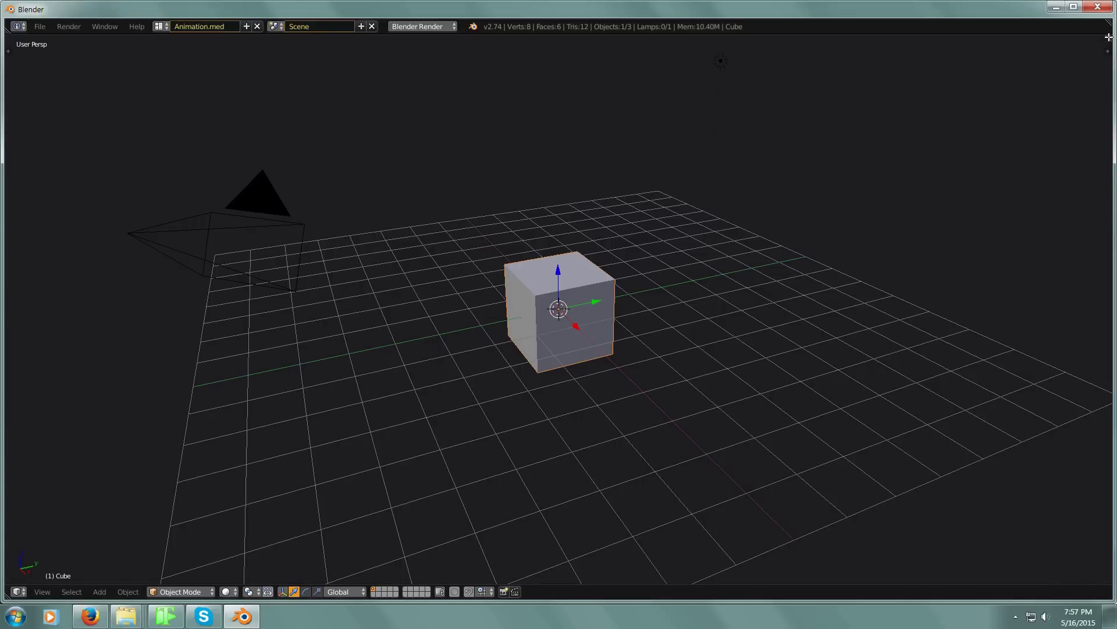
- Split a thin strip off the bottom of the 3D view and make it a Timeline
{"action": "left_click_drag", "start_coordinate": [1109, 37], "coordinate": [1058, 547]}
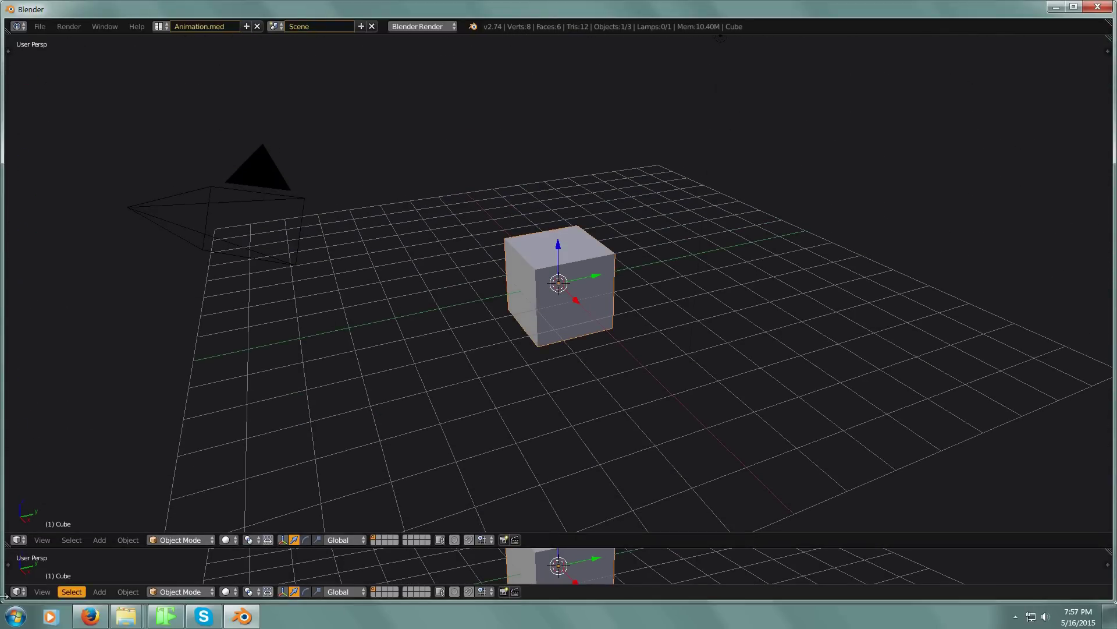
{"action": "left_click", "coordinate": [24, 591]}
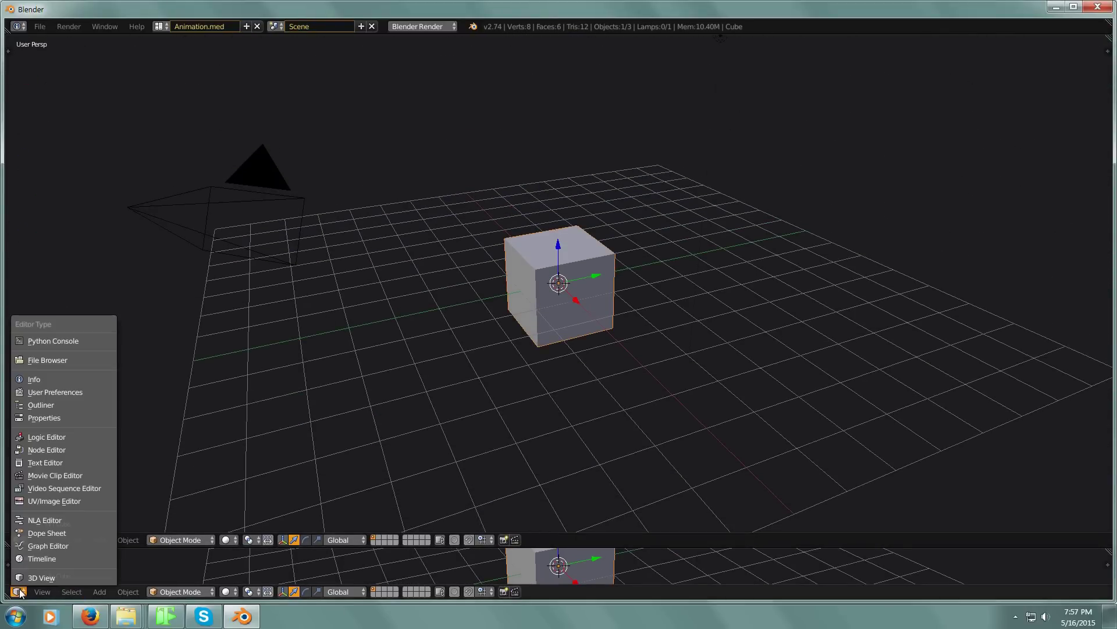
{"action": "left_click", "coordinate": [29, 554]}
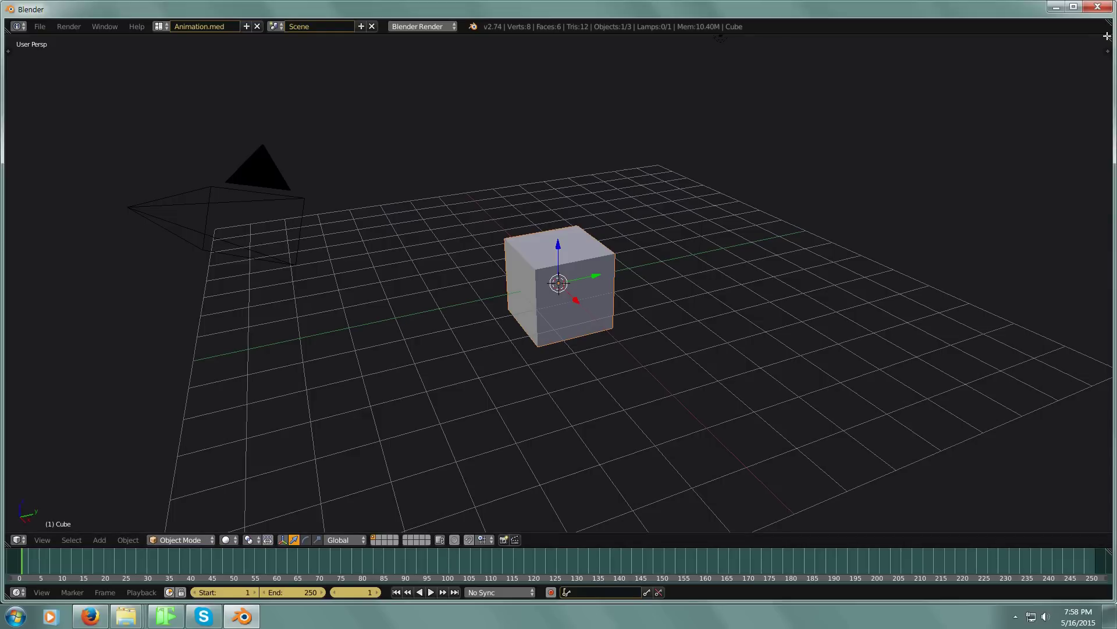
- Undo an accidental stacked split, then split the 3D view side by side with a narrower left view
{"action": "left_click_drag", "start_coordinate": [1107, 36], "coordinate": [665, 113]}
{"action": "right_click", "coordinate": [669, 115]}
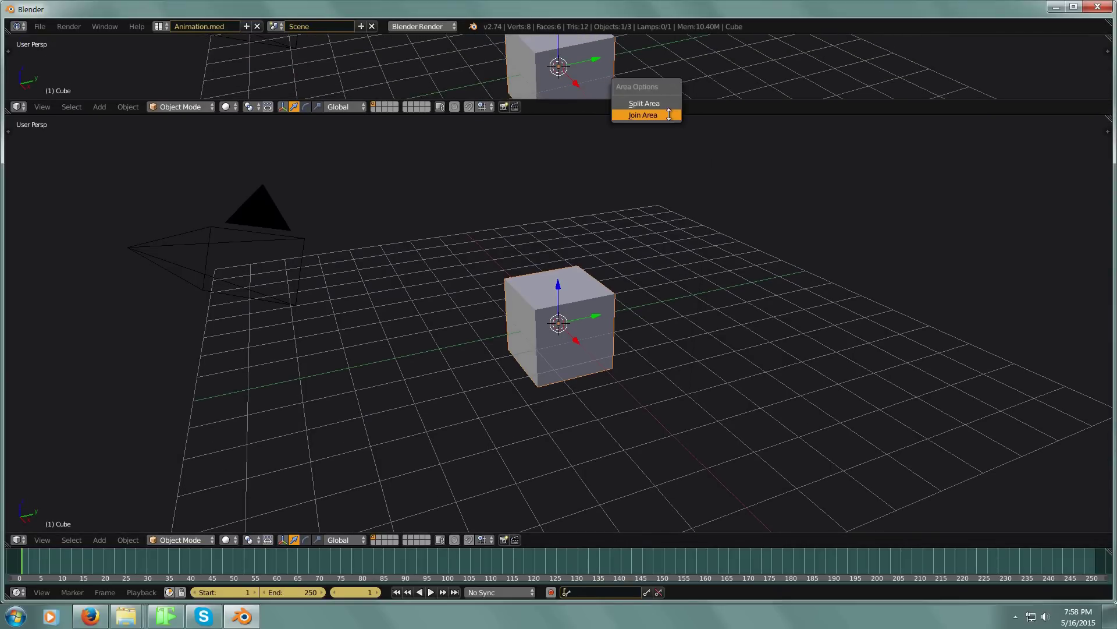
{"action": "left_click", "coordinate": [669, 115]}
{"action": "left_click", "coordinate": [671, 86]}
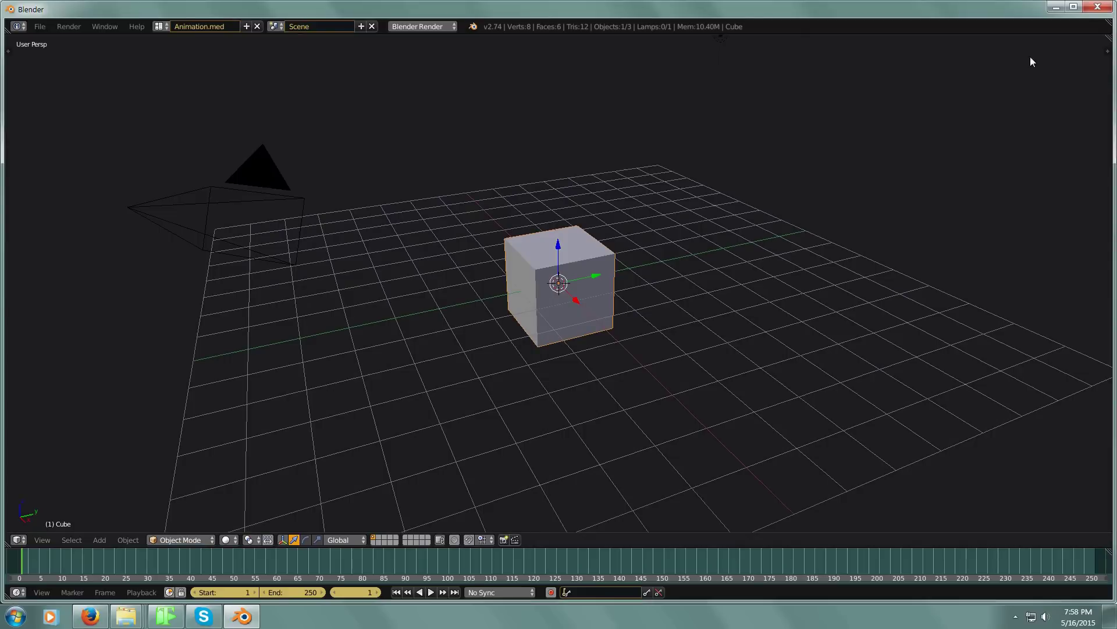
{"action": "left_click_drag", "start_coordinate": [1100, 45], "coordinate": [312, 64]}
{"action": "left_click_drag", "start_coordinate": [402, 78], "coordinate": [382, 110]}
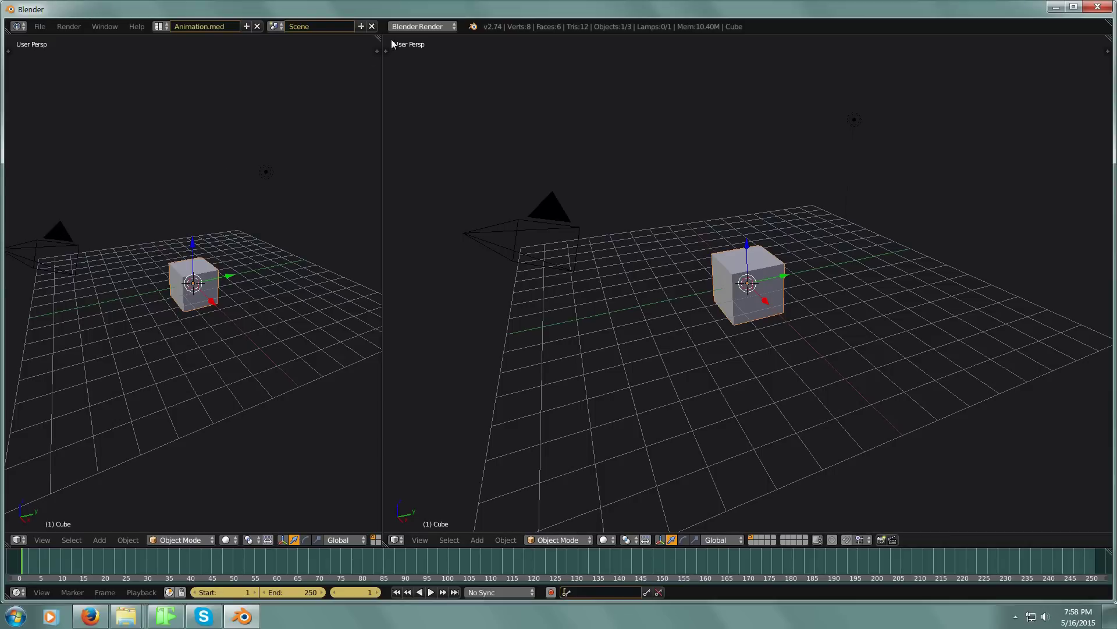
- Split the left 3D view into three stacked rows, then halve the top row side by side
{"action": "left_click_drag", "start_coordinate": [376, 36], "coordinate": [365, 362]}
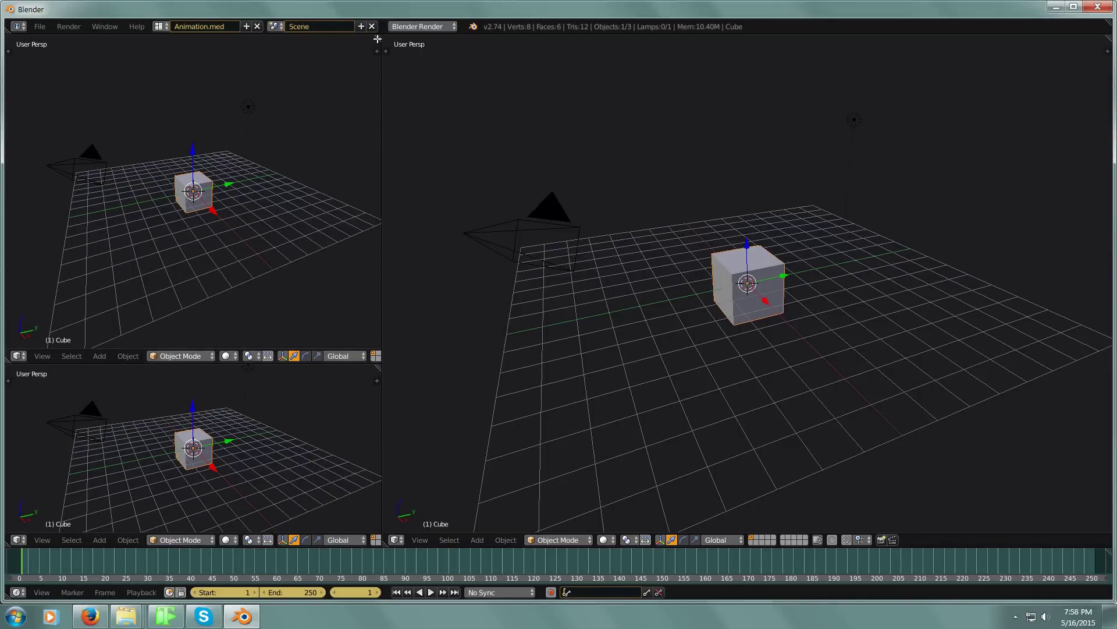
{"action": "left_click_drag", "start_coordinate": [376, 40], "coordinate": [367, 173]}
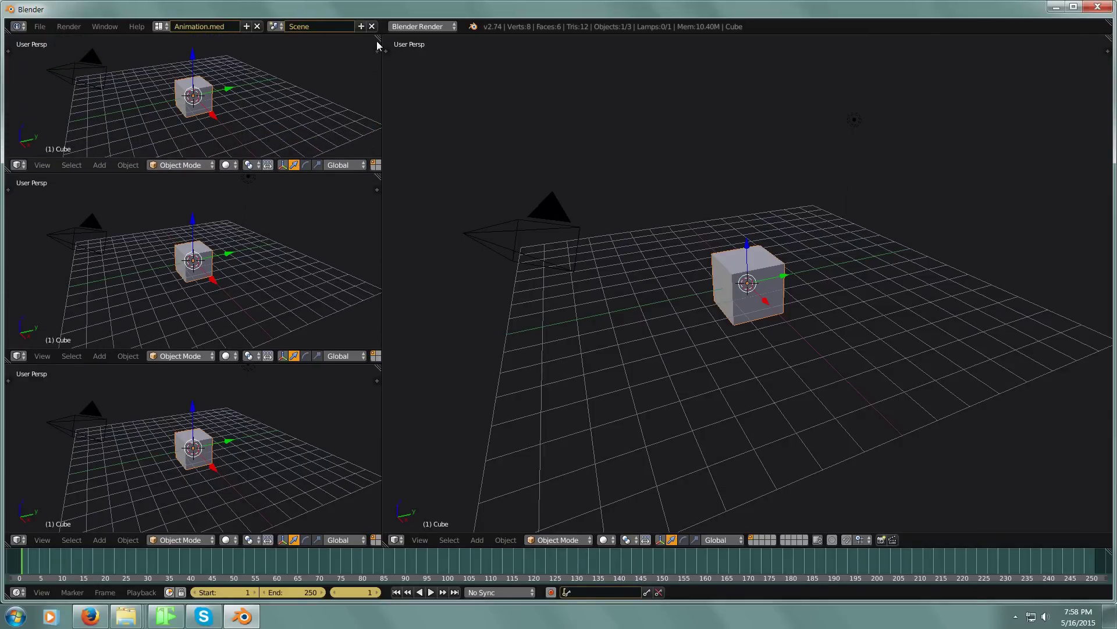
{"action": "left_click_drag", "start_coordinate": [379, 38], "coordinate": [176, 55]}
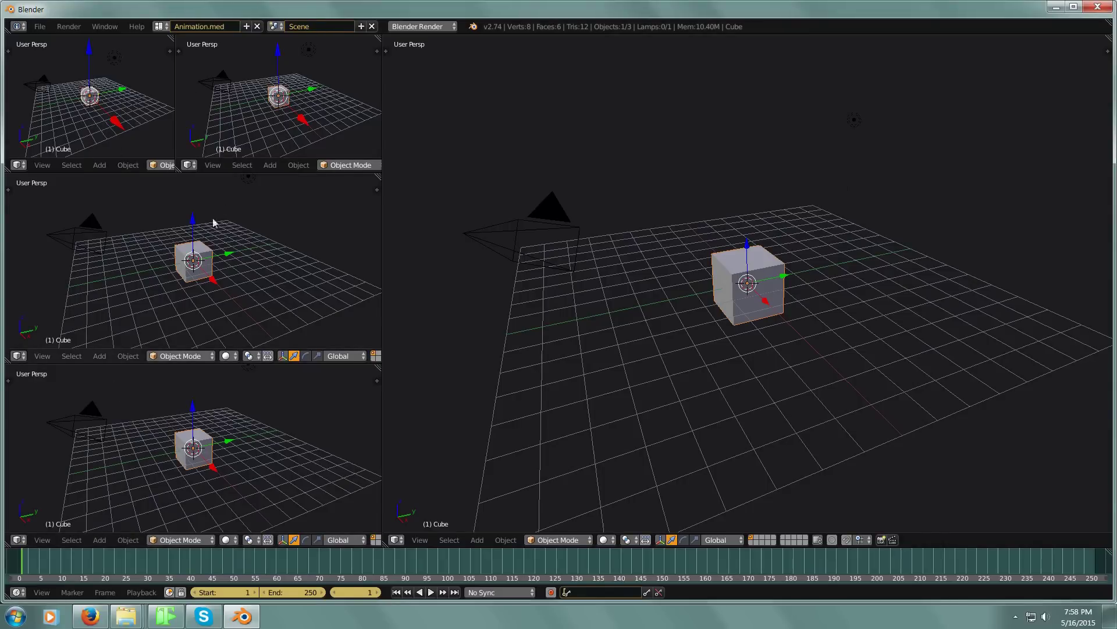
- Make the bottom-left area a Graph Editor and the middle-left area a Dope Sheet
{"action": "left_click", "coordinate": [19, 540]}
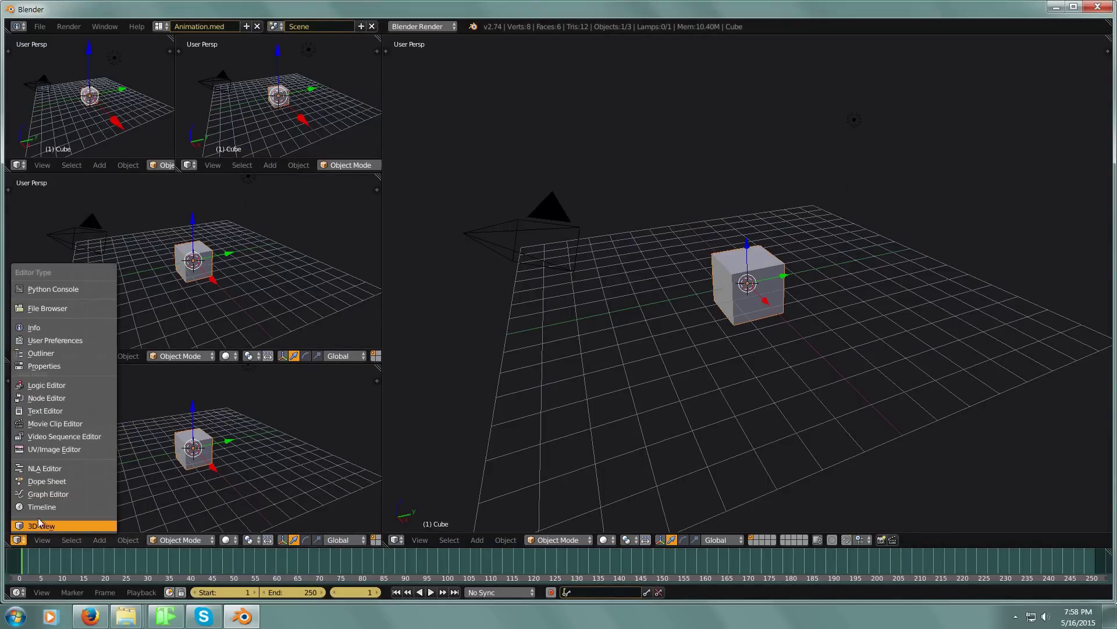
{"action": "left_click", "coordinate": [39, 494]}
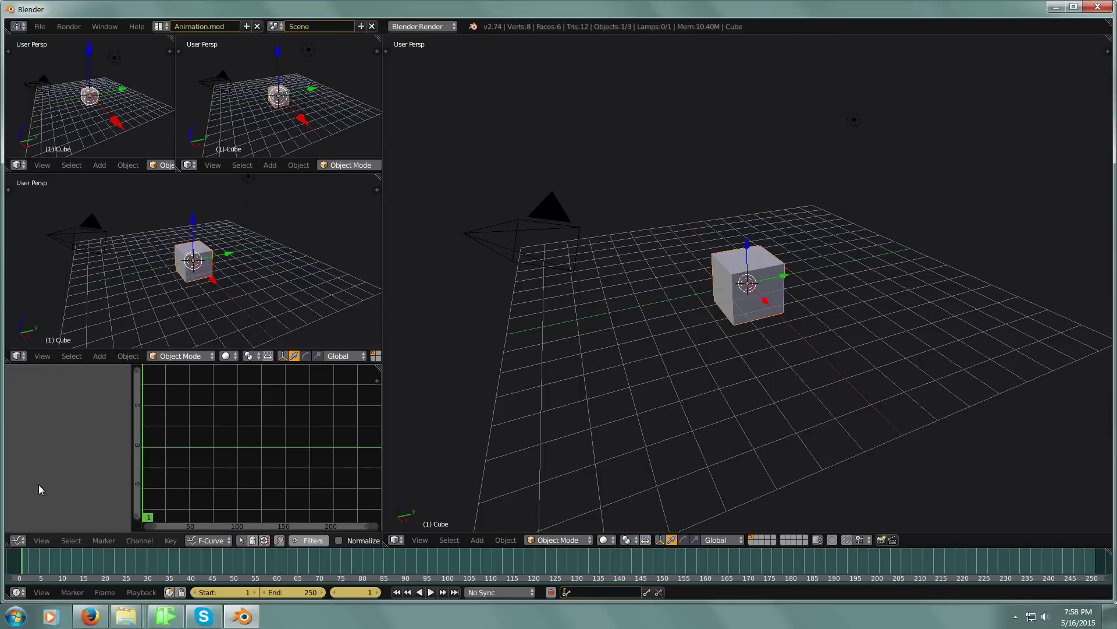
{"action": "left_click", "coordinate": [19, 355]}
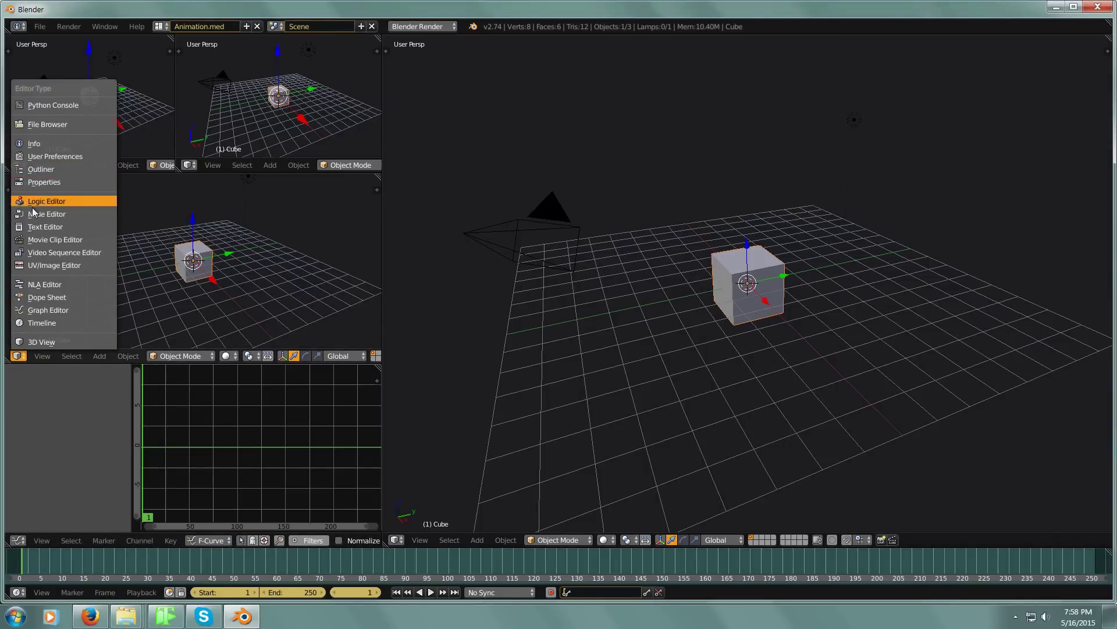
{"action": "left_click", "coordinate": [51, 288]}
{"action": "left_click", "coordinate": [18, 356]}
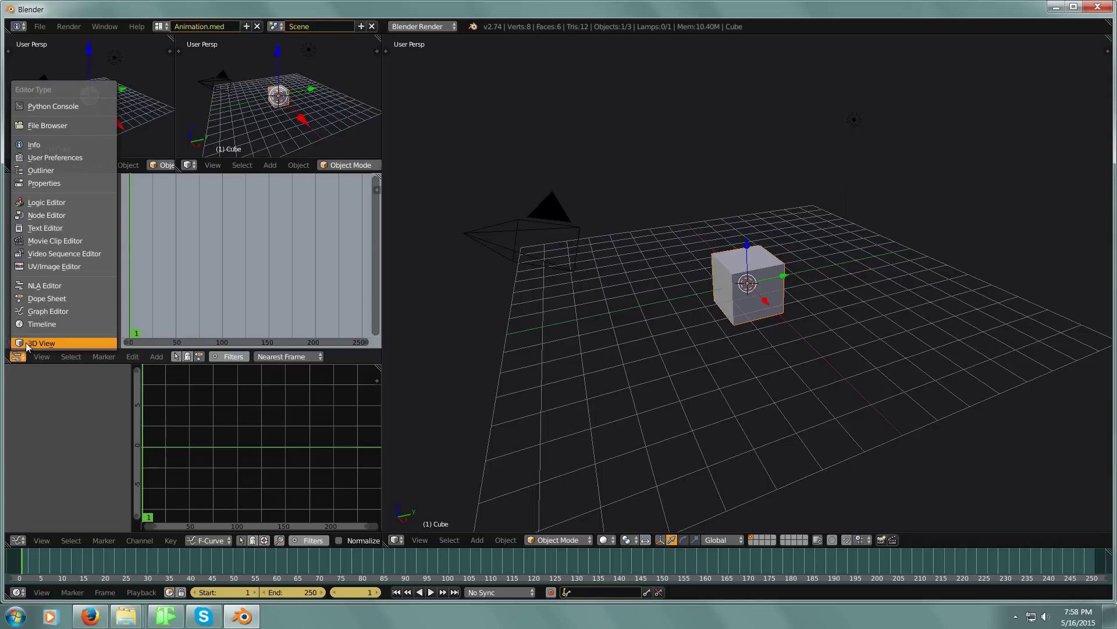
{"action": "left_click", "coordinate": [39, 299]}
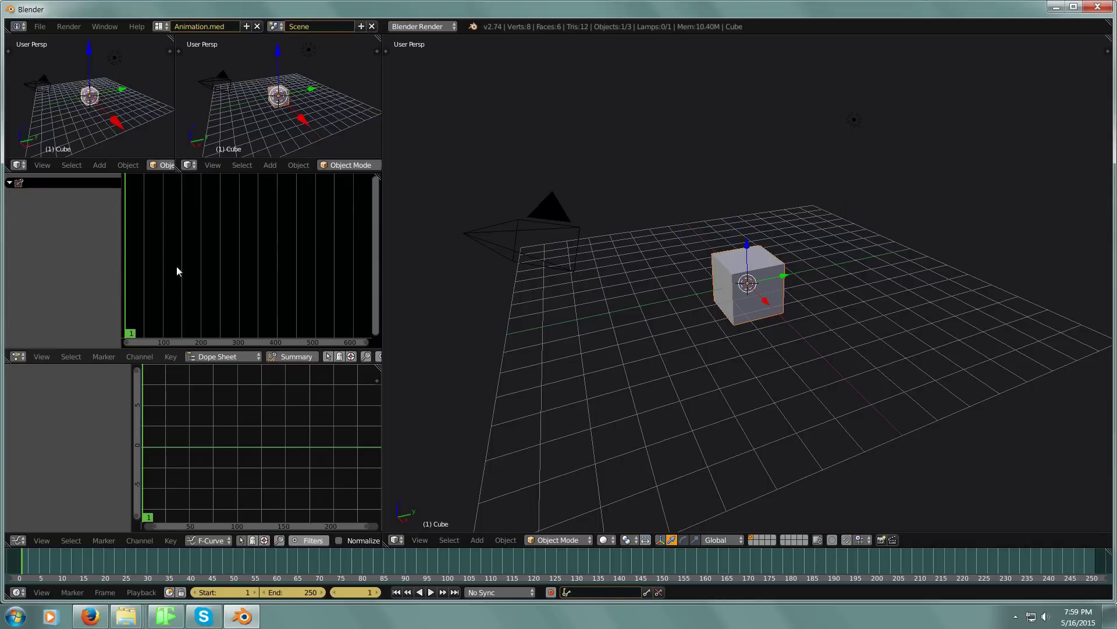
- Turn the upper-middle view into Properties and the upper-left view into the Outliner
{"action": "left_click", "coordinate": [189, 165]}
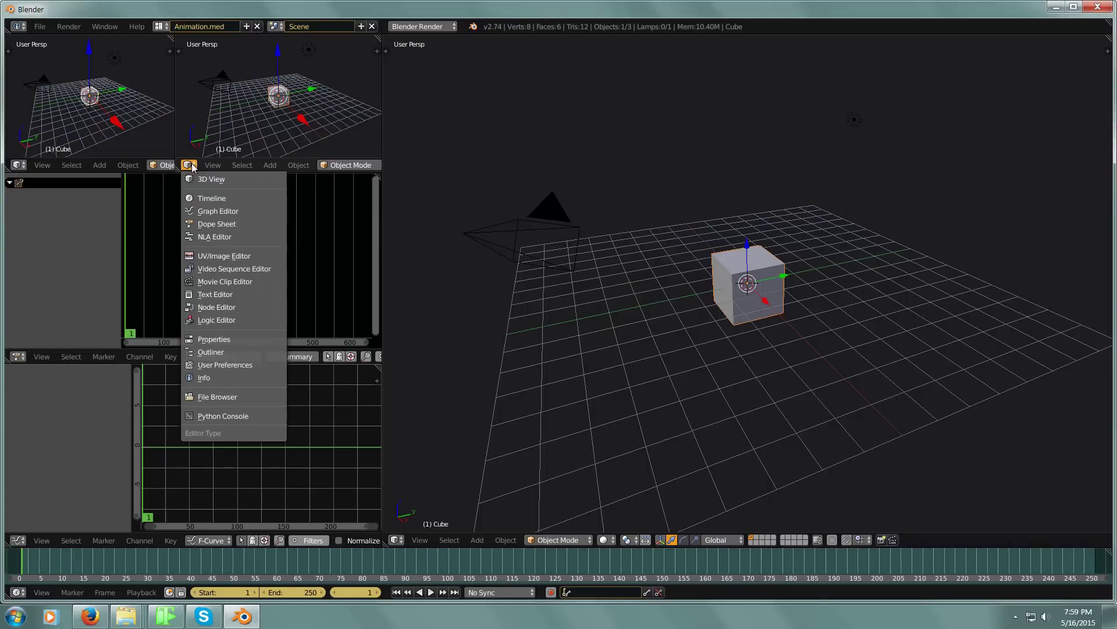
{"action": "left_click", "coordinate": [220, 339]}
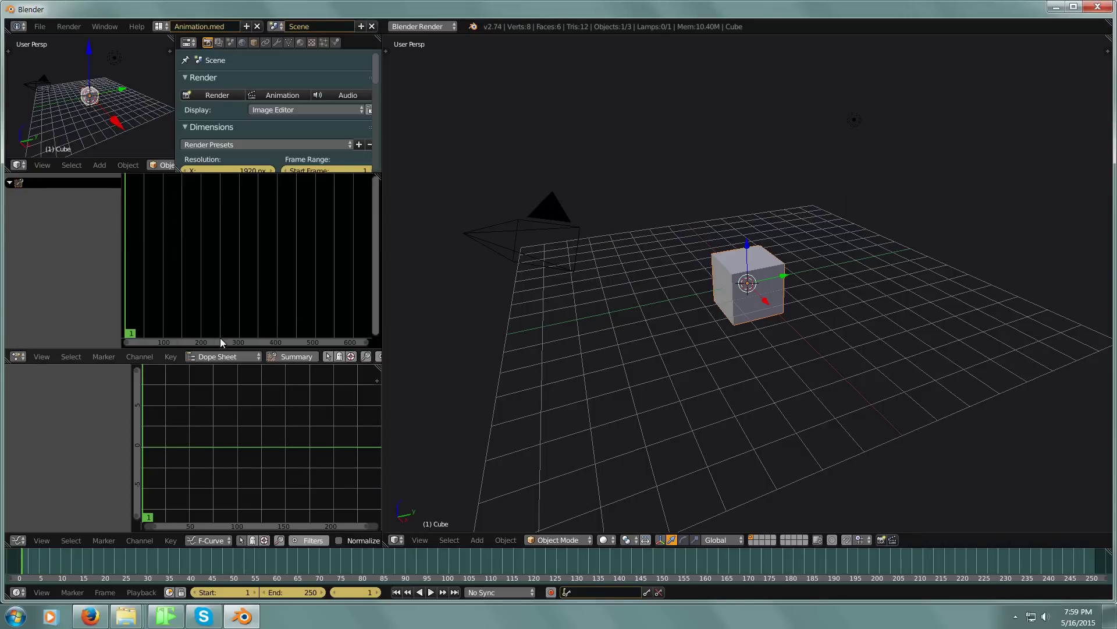
{"action": "left_click", "coordinate": [18, 165]}
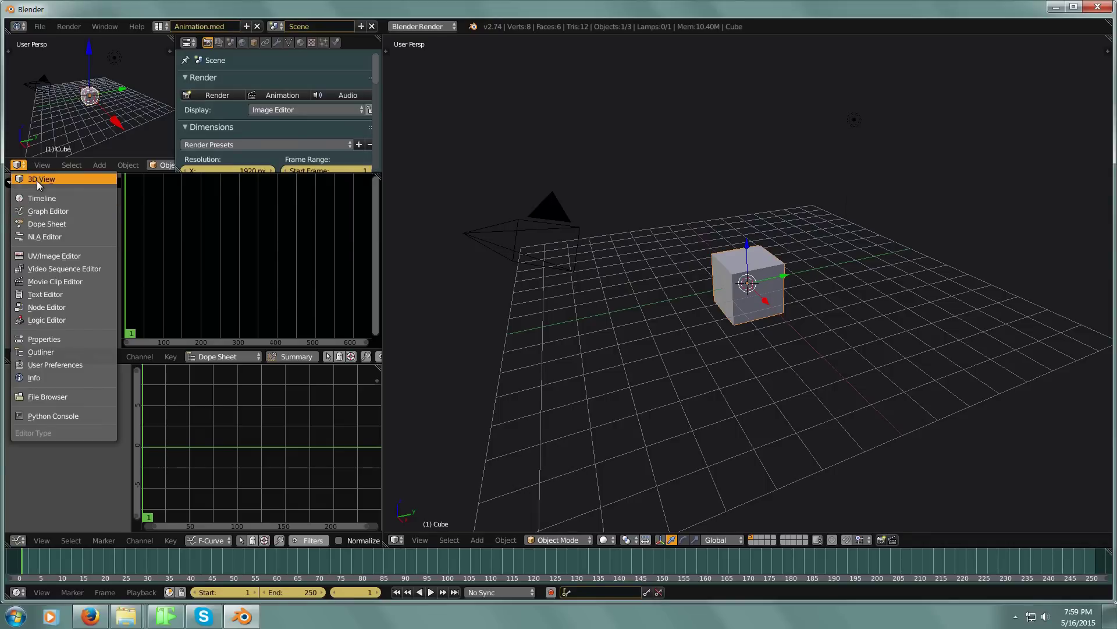
{"action": "left_click", "coordinate": [55, 352]}
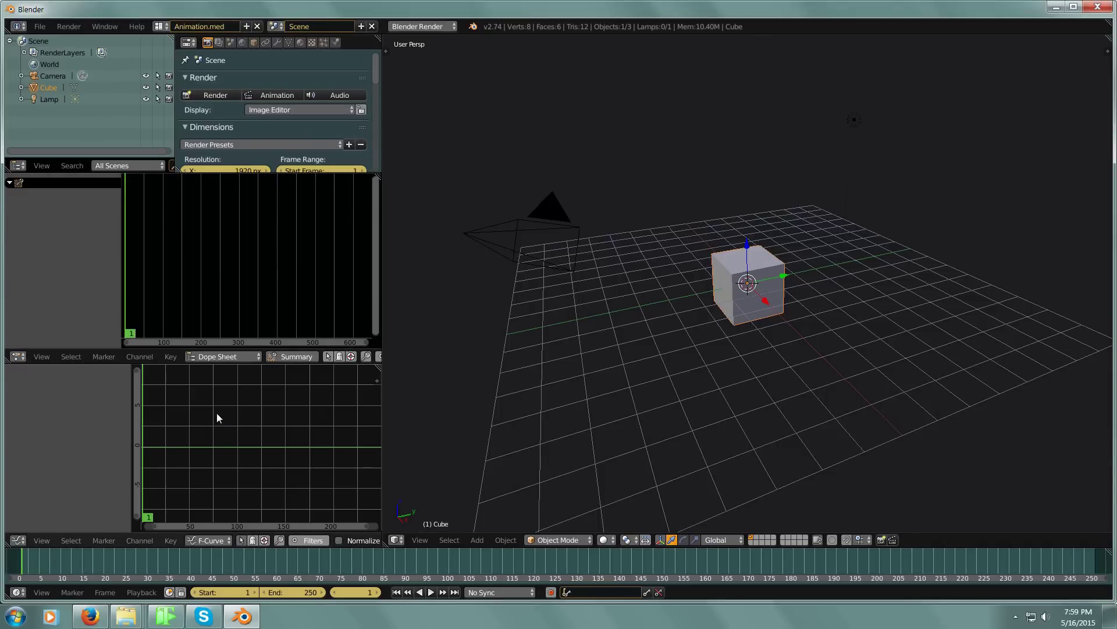
- Enlarge the Dope Sheet over the Graph Editor, widen the Outliner, and scroll through the Properties panels
{"action": "left_click_drag", "start_coordinate": [189, 350], "coordinate": [220, 404]}
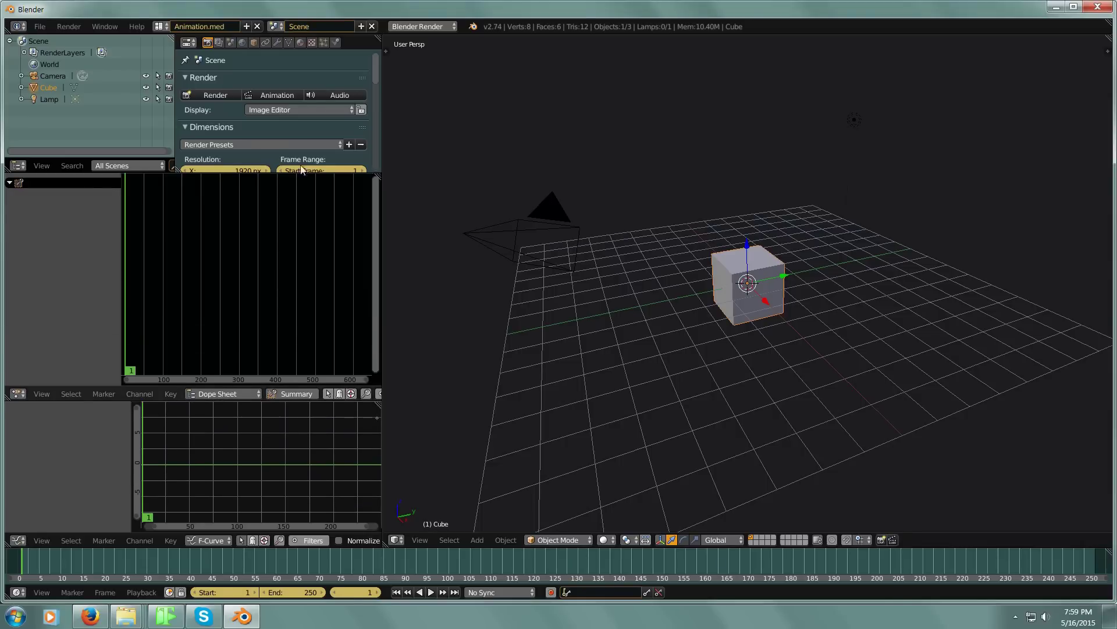
{"action": "mouse_move", "coordinate": [175, 111]}
{"action": "left_mouse_down"}
{"action": "mouse_move", "coordinate": [201, 110]}
{"action": "mouse_move", "coordinate": [186, 111]}
{"action": "left_mouse_up"}
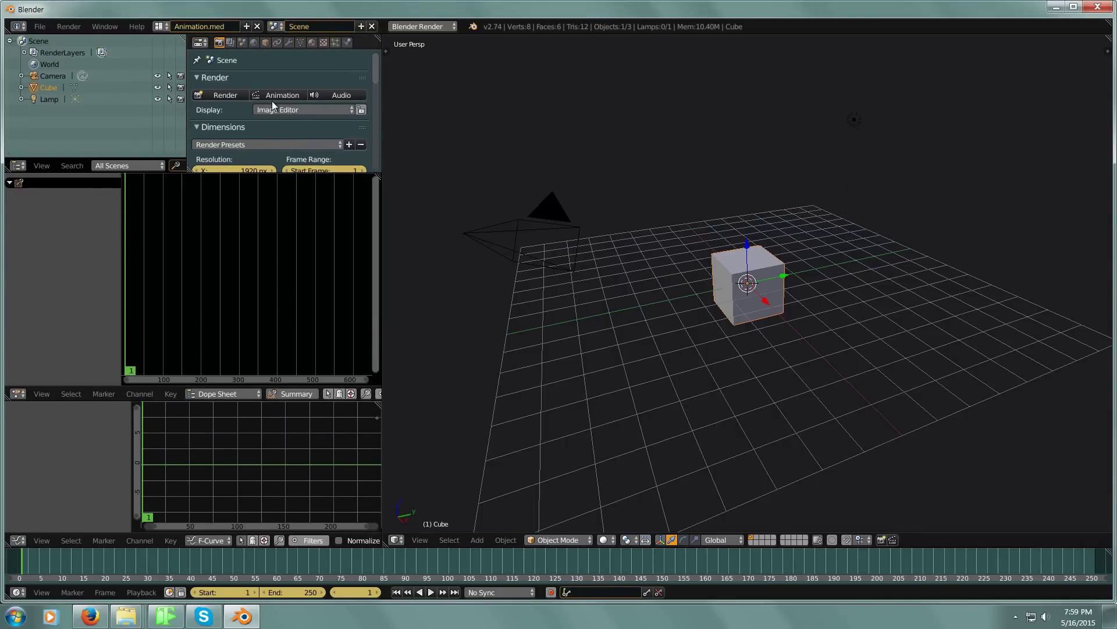
{"action": "scroll", "coordinate": [268, 113], "scroll_direction": "down", "scroll_amount": 5}
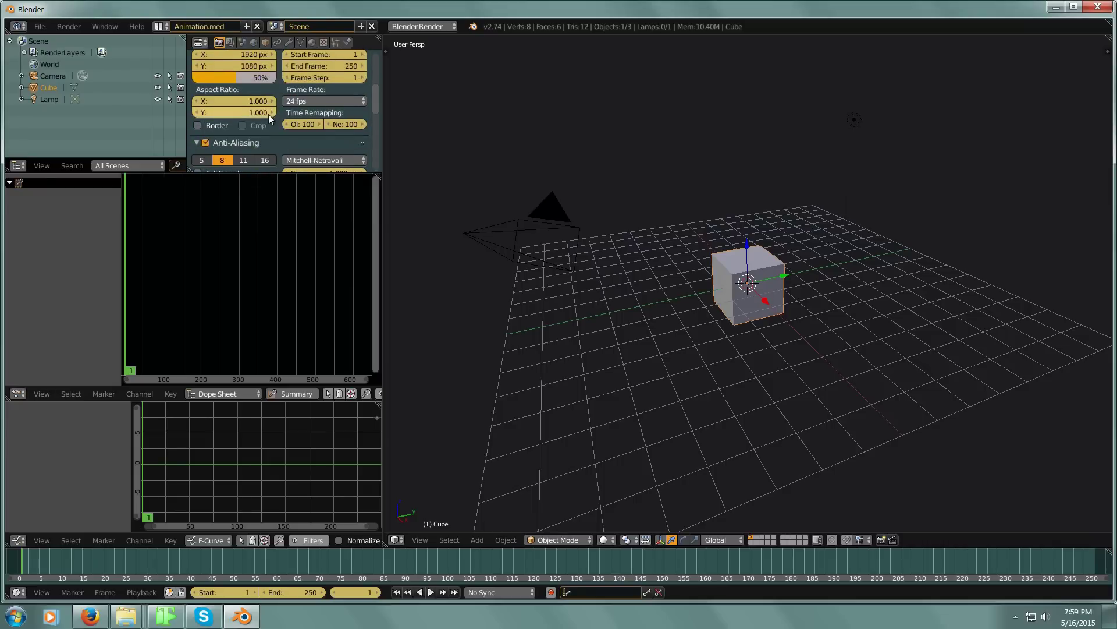
{"action": "scroll", "coordinate": [268, 115], "scroll_direction": "down", "scroll_amount": 3}
{"action": "scroll", "coordinate": [266, 120], "scroll_direction": "up", "scroll_amount": 8}
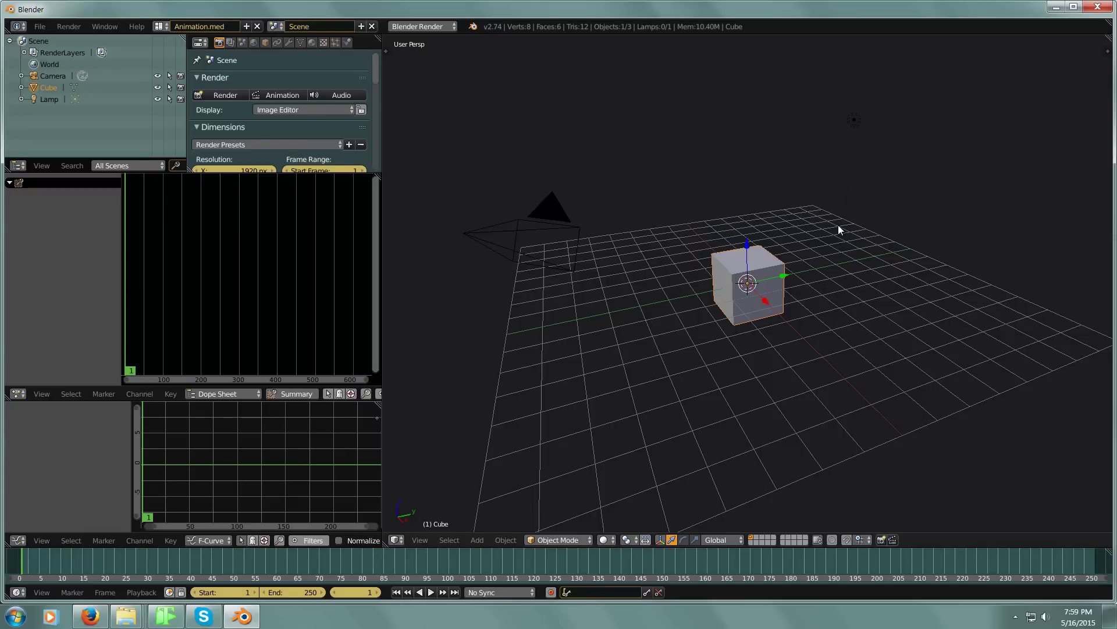
- Switch to the Default screen layout and save it as the startup file
{"action": "left_click", "coordinate": [164, 25]}
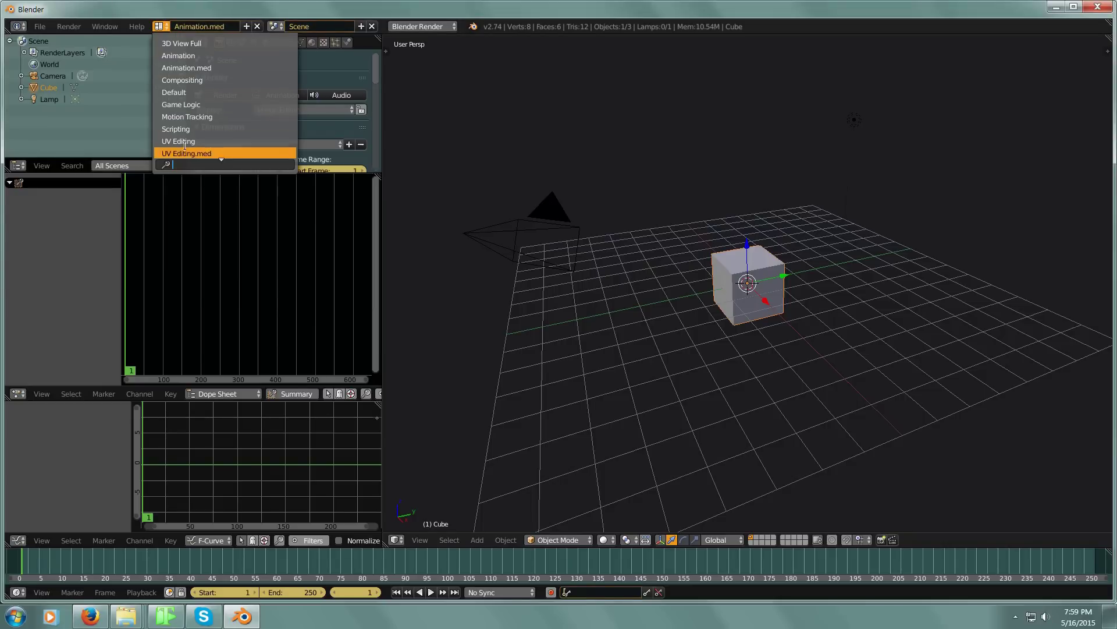
{"action": "left_click", "coordinate": [186, 91]}
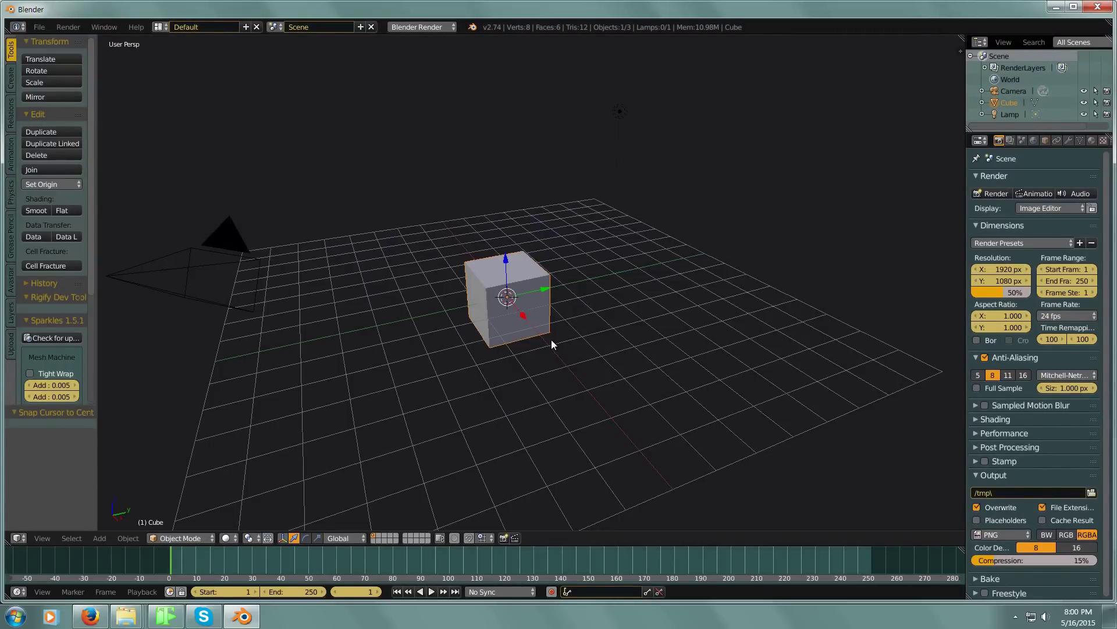
{"action": "key", "text": "ctrl+u"}
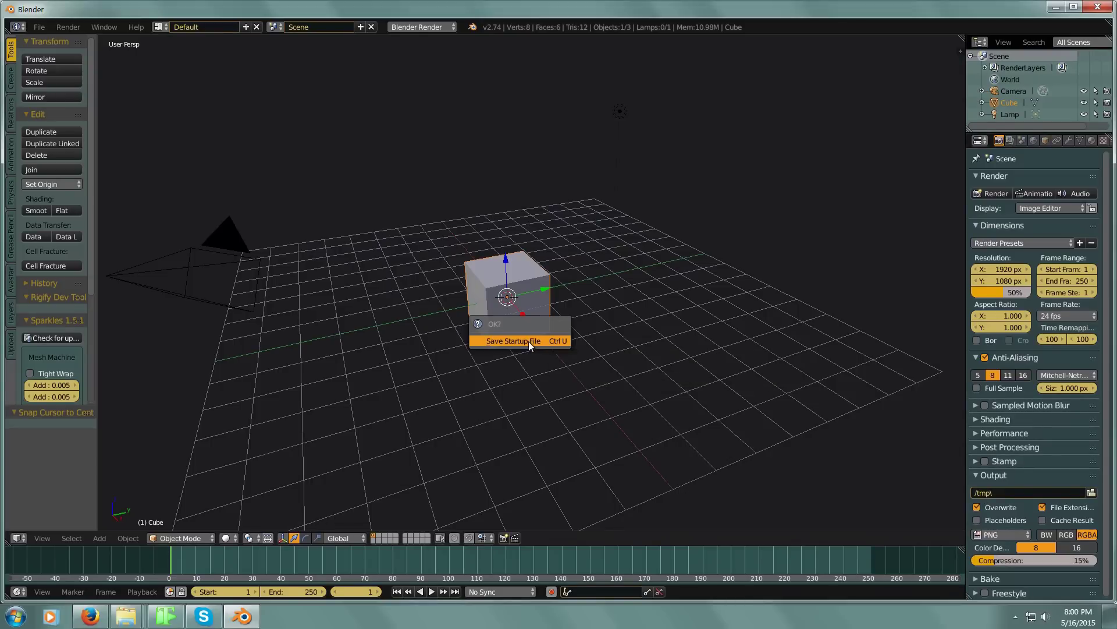
{"action": "left_click", "coordinate": [529, 341]}
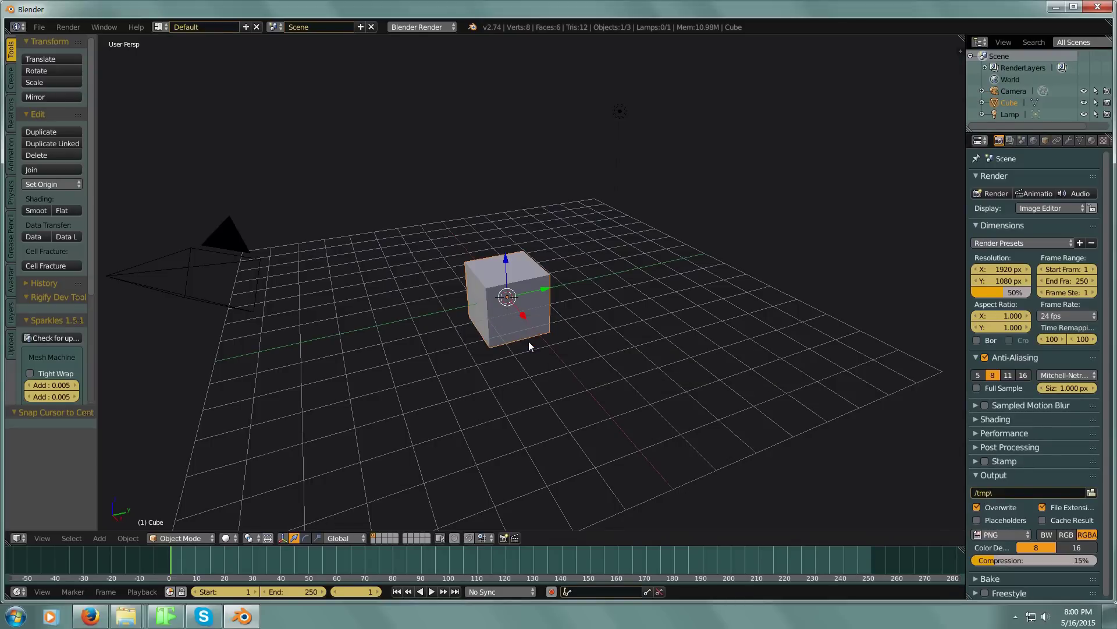
- Reload a fresh scene from the saved startup file via File > New
{"action": "left_click", "coordinate": [39, 27]}
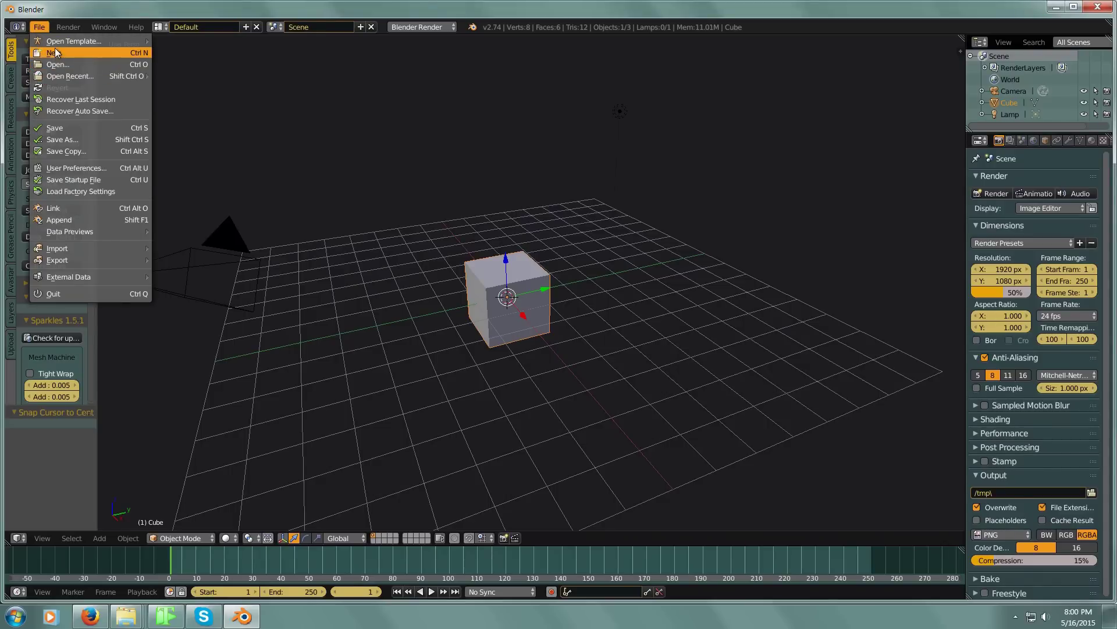
{"action": "left_click", "coordinate": [55, 51]}
{"action": "left_click", "coordinate": [55, 48]}
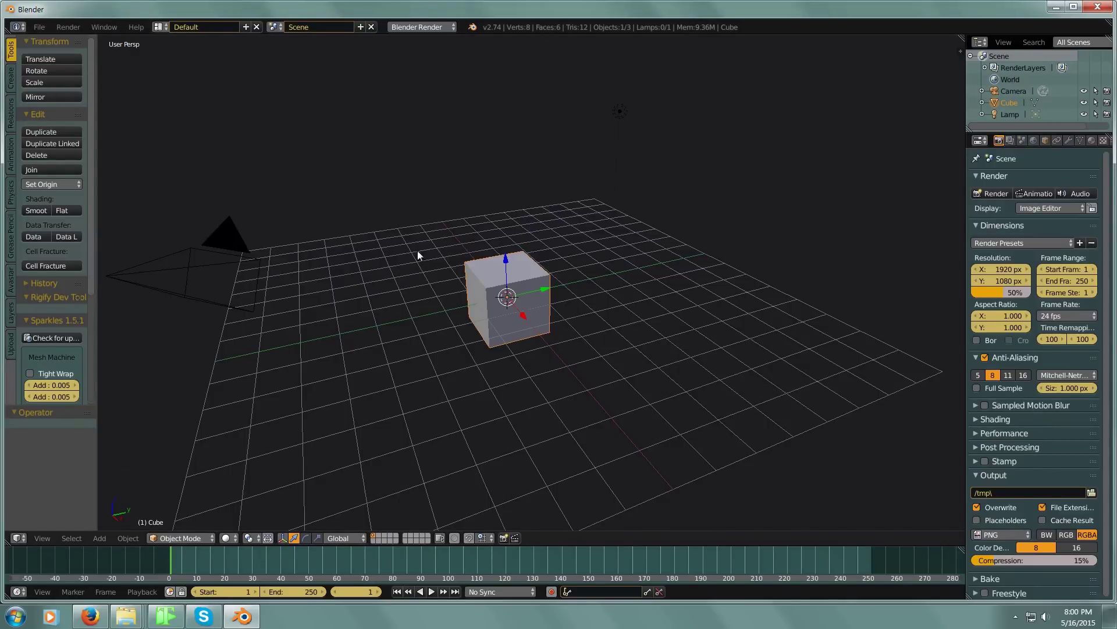
{"action": "left_click", "coordinate": [158, 27]}
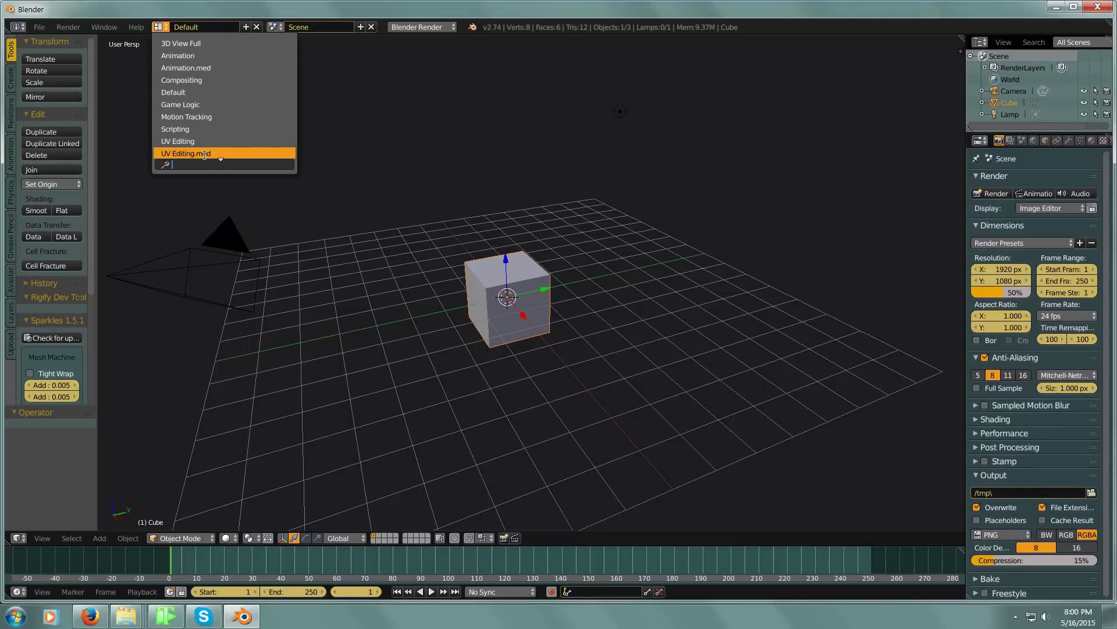
{"action": "left_click", "coordinate": [204, 154]}
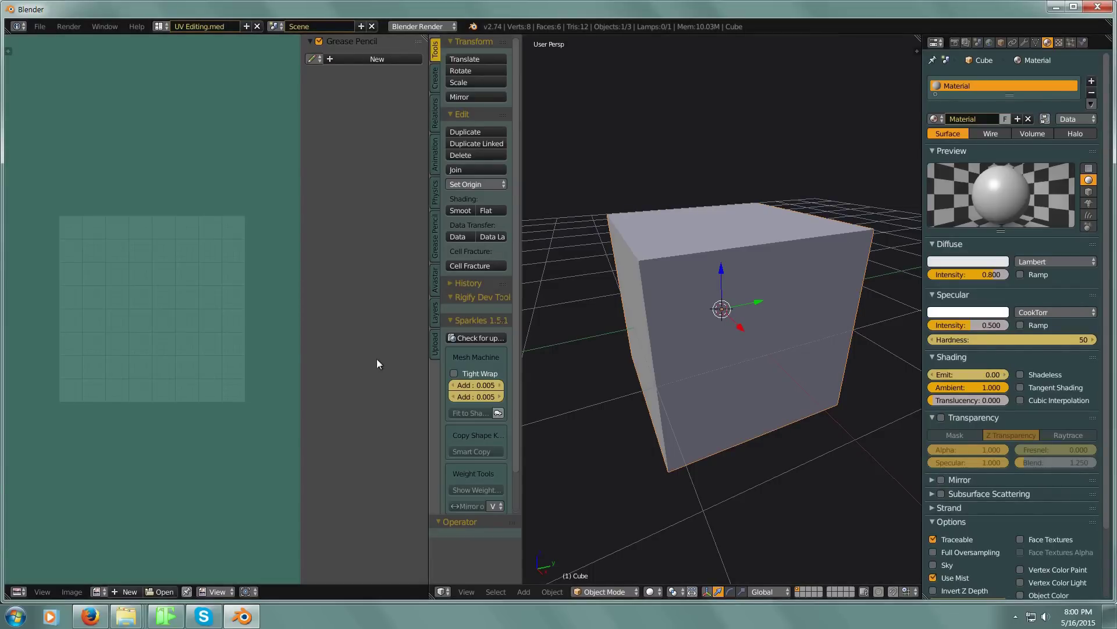
{"action": "left_click", "coordinate": [166, 27]}
{"action": "left_click", "coordinate": [174, 141]}
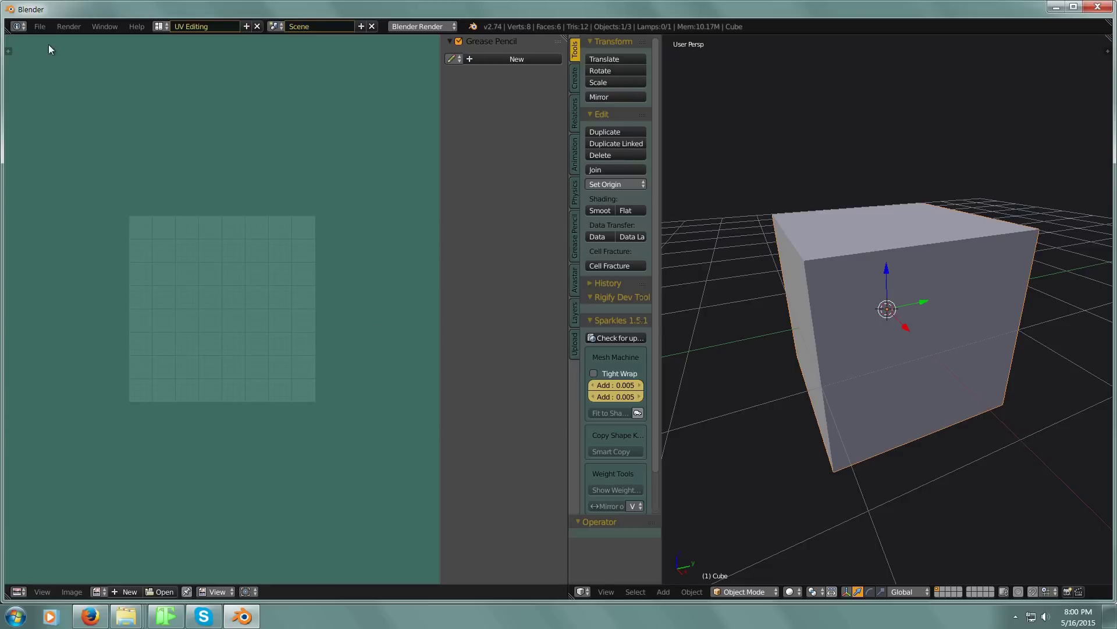
{"action": "left_click", "coordinate": [161, 27]}
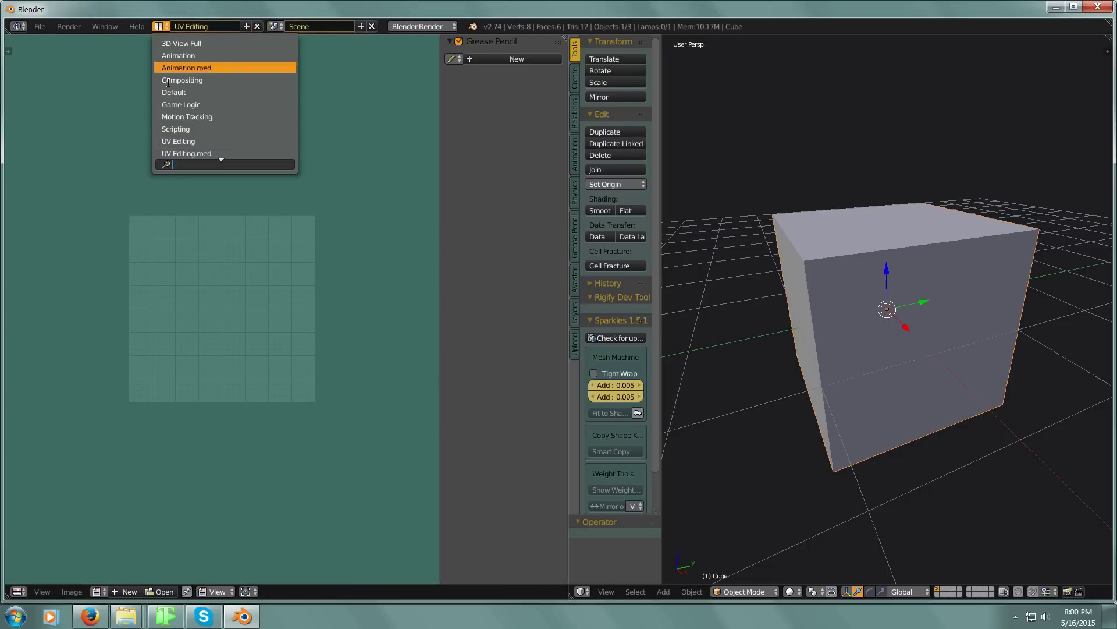
{"action": "left_click", "coordinate": [183, 153]}
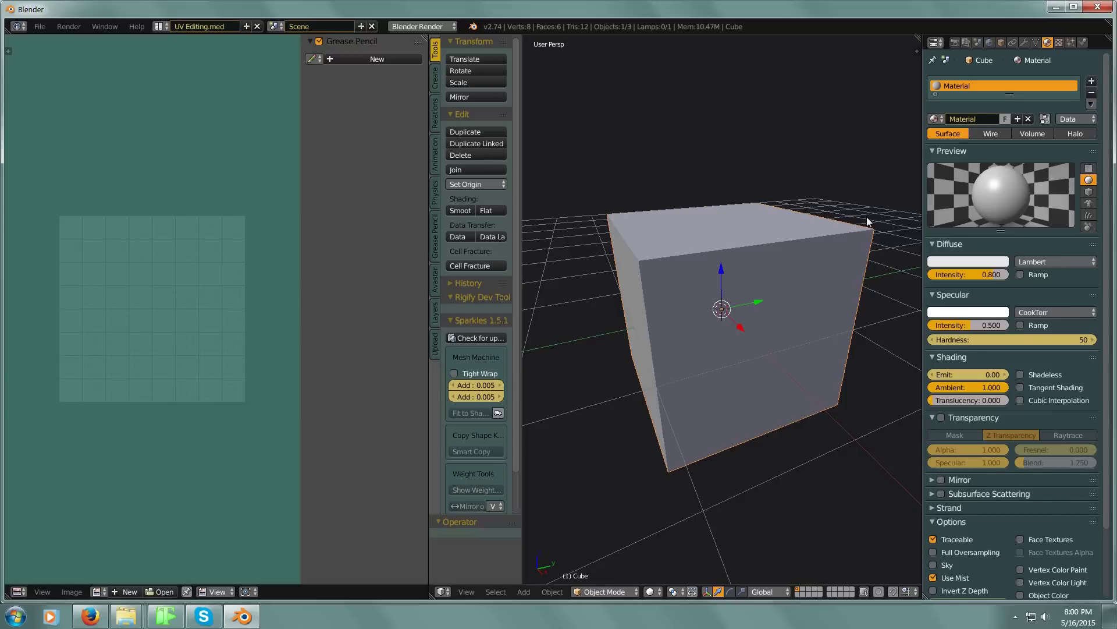
{"action": "left_click", "coordinate": [1060, 43]}
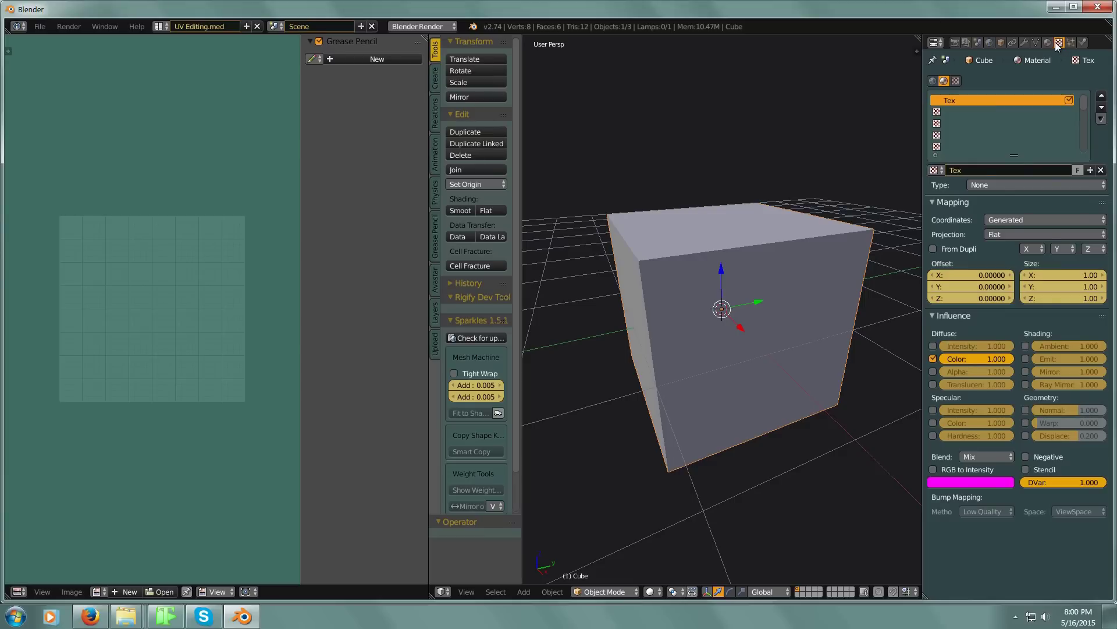
{"action": "left_click", "coordinate": [1048, 43]}
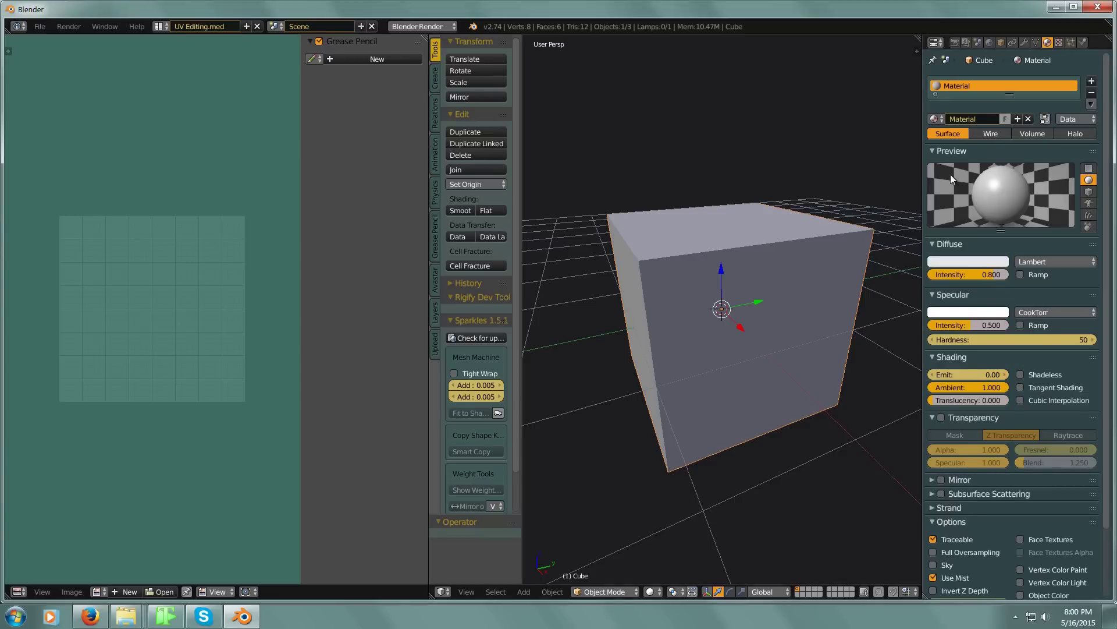
{"action": "left_click", "coordinate": [161, 26]}
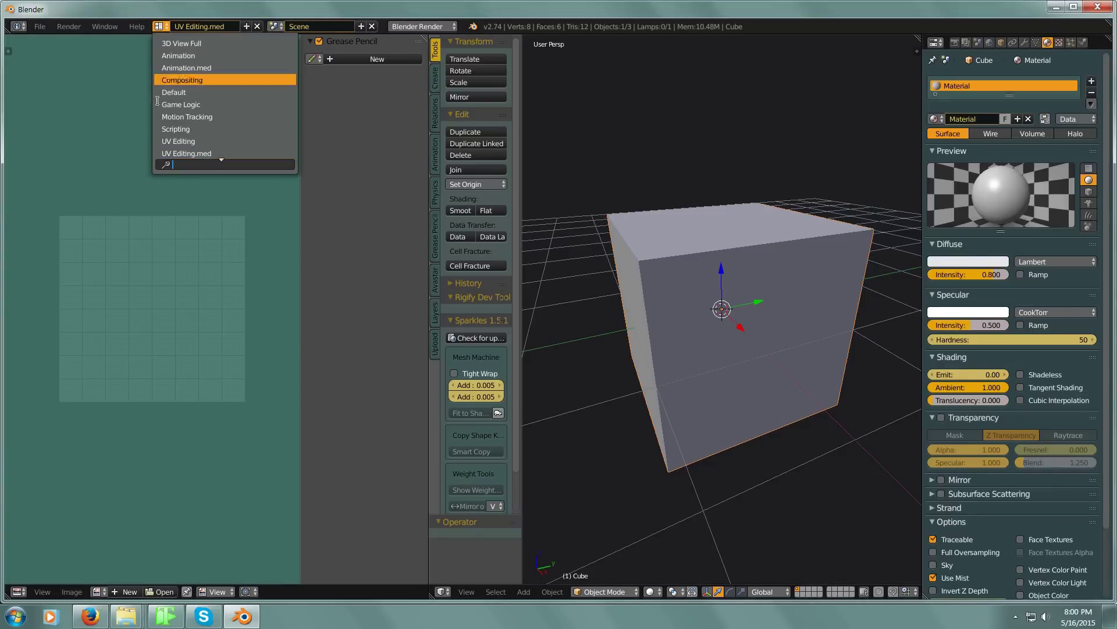
{"action": "left_click", "coordinate": [172, 92]}
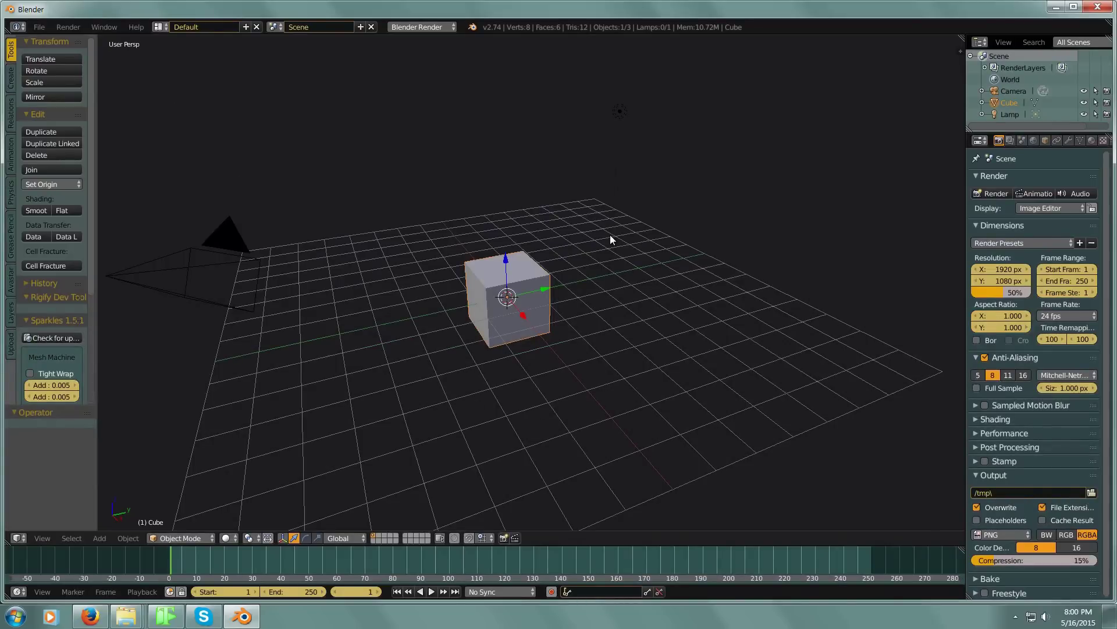